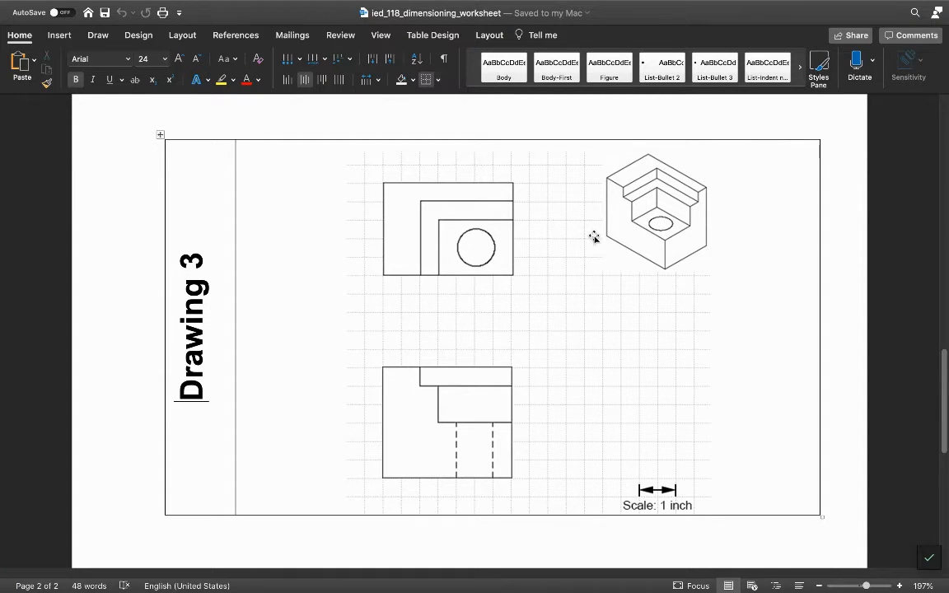
Step: Switch to Onshape and start a new sketch on the Top plane
{"action": "key", "text": "ctrl+Right"}
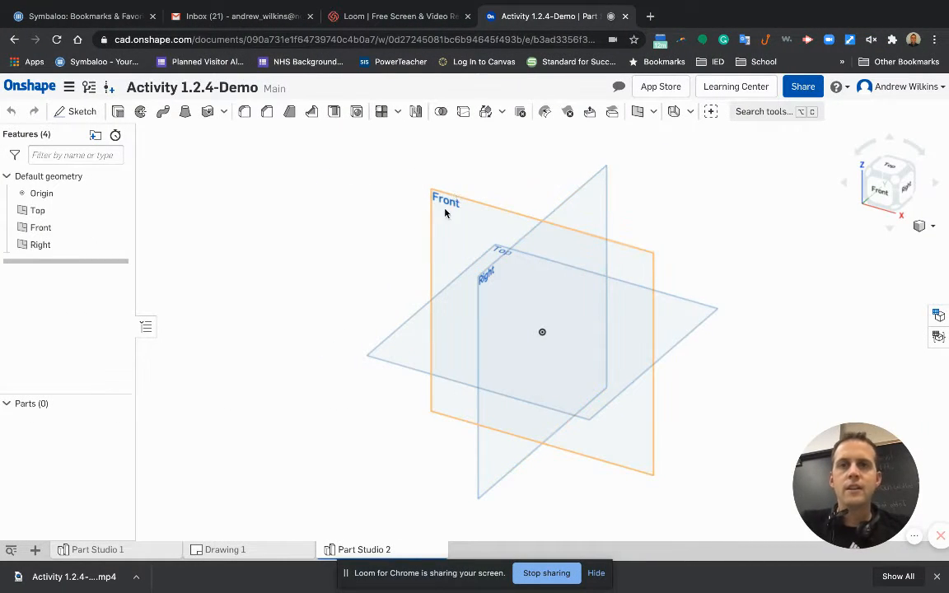
{"action": "left_click", "coordinate": [75, 111]}
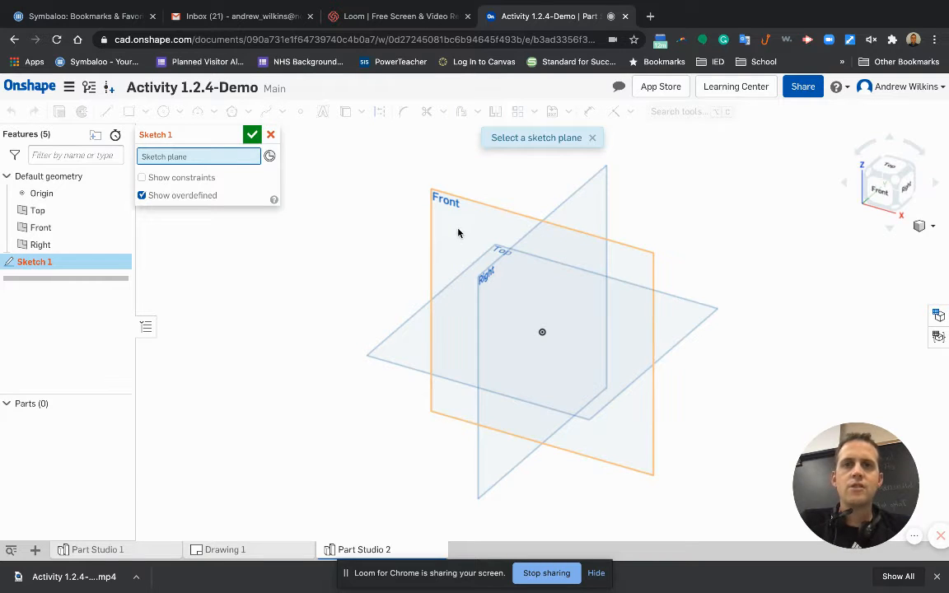
{"action": "left_click", "coordinate": [408, 346]}
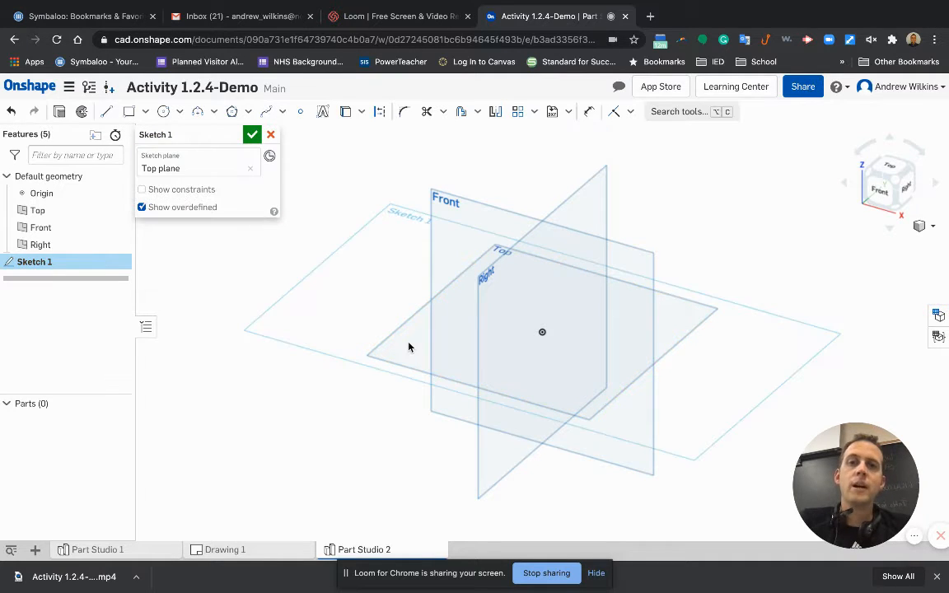
{"action": "right_click", "coordinate": [373, 292]}
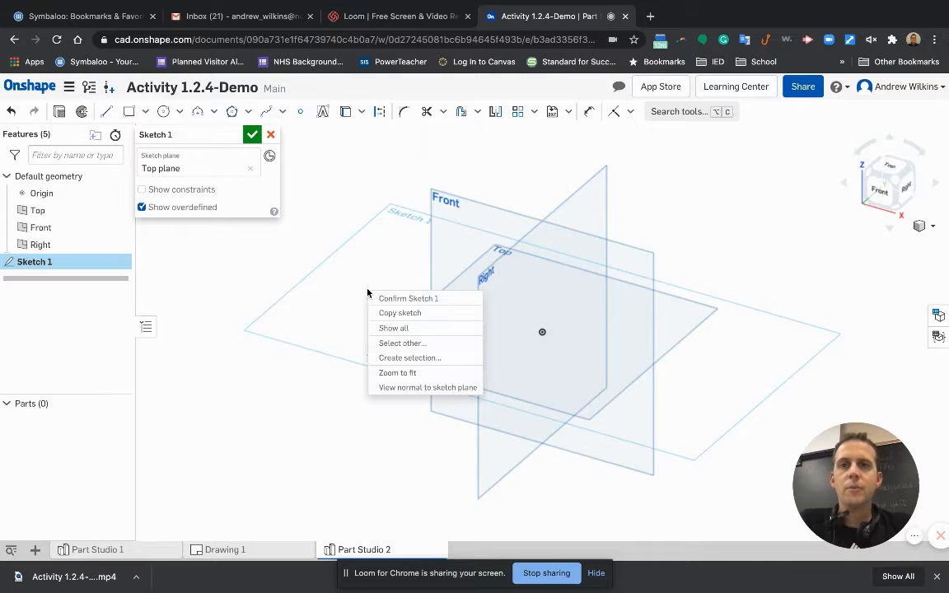
{"action": "left_click", "coordinate": [438, 389]}
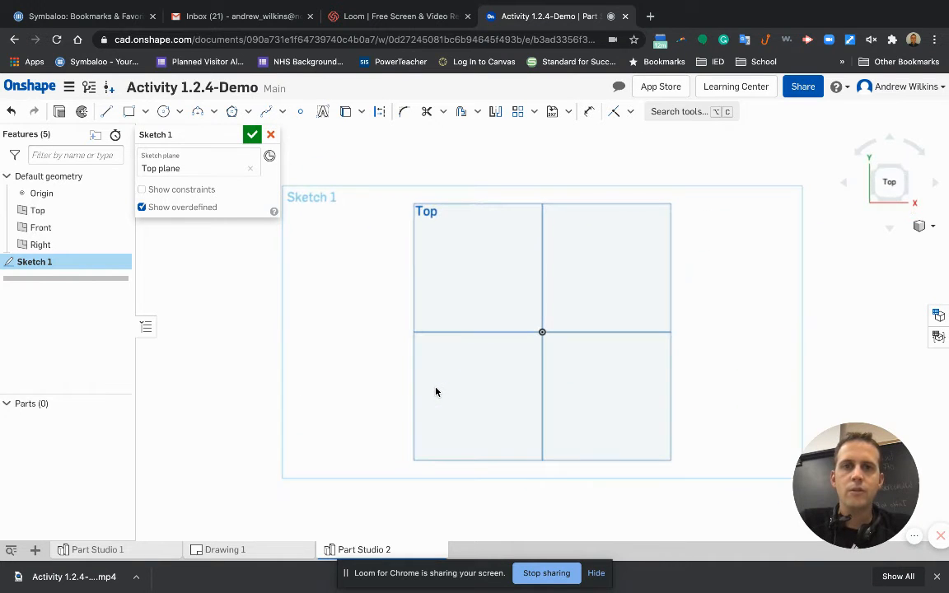
{"action": "key", "text": "ctrl+Left"}
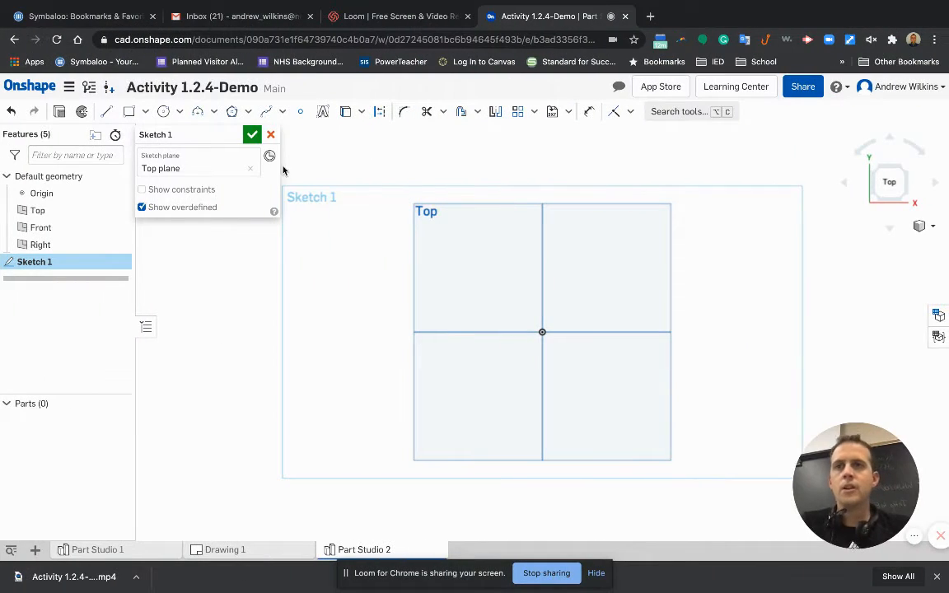
Step: Sketch a corner rectangle from the origin, 3.5 in wide and 2.5 in high, and finish the sketch
{"action": "left_click", "coordinate": [128, 111]}
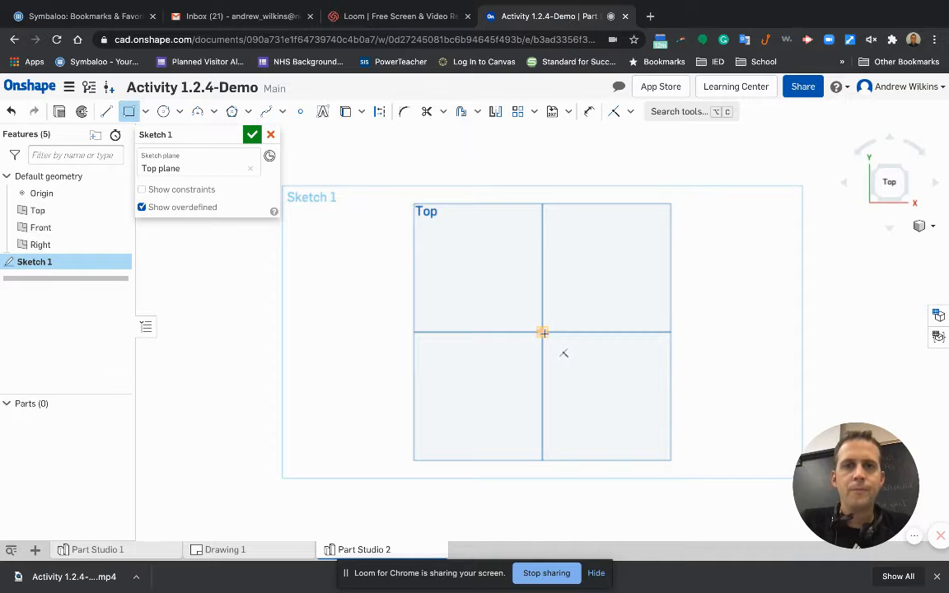
{"action": "left_click", "coordinate": [543, 332]}
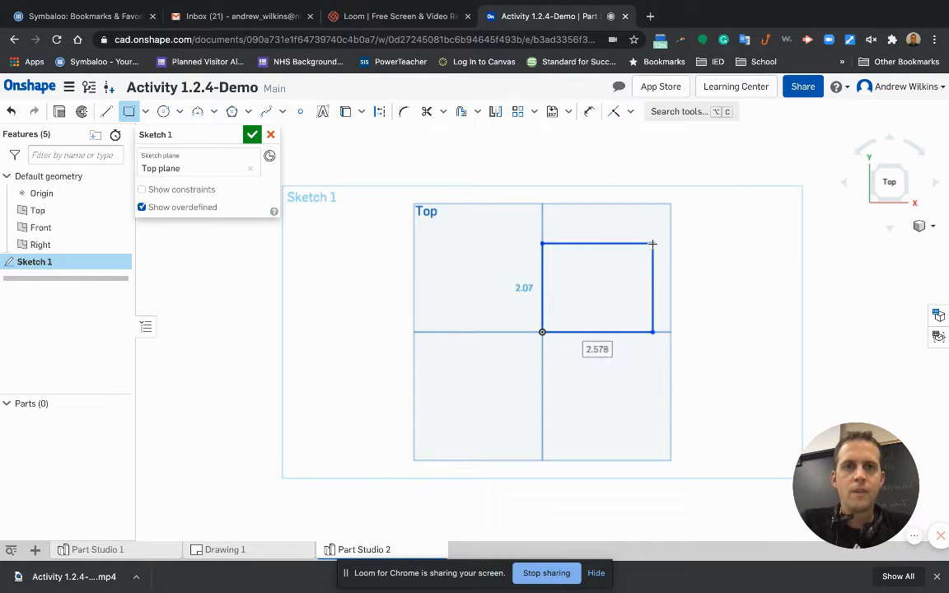
{"action": "left_click", "coordinate": [652, 243]}
{"action": "type", "text": "3.5"}
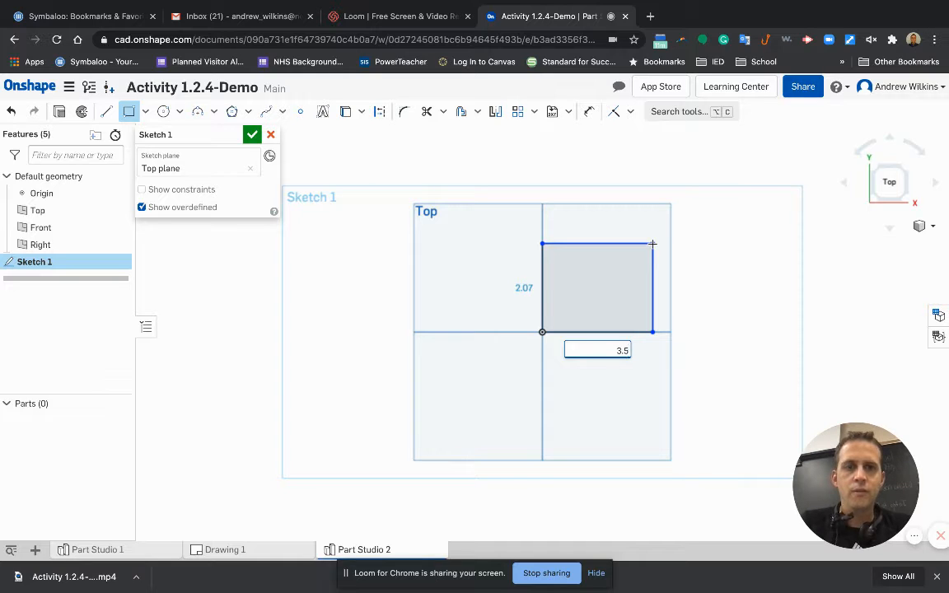
{"action": "key", "text": "Return"}
{"action": "type", "text": "2.5"}
{"action": "key", "text": "Return"}
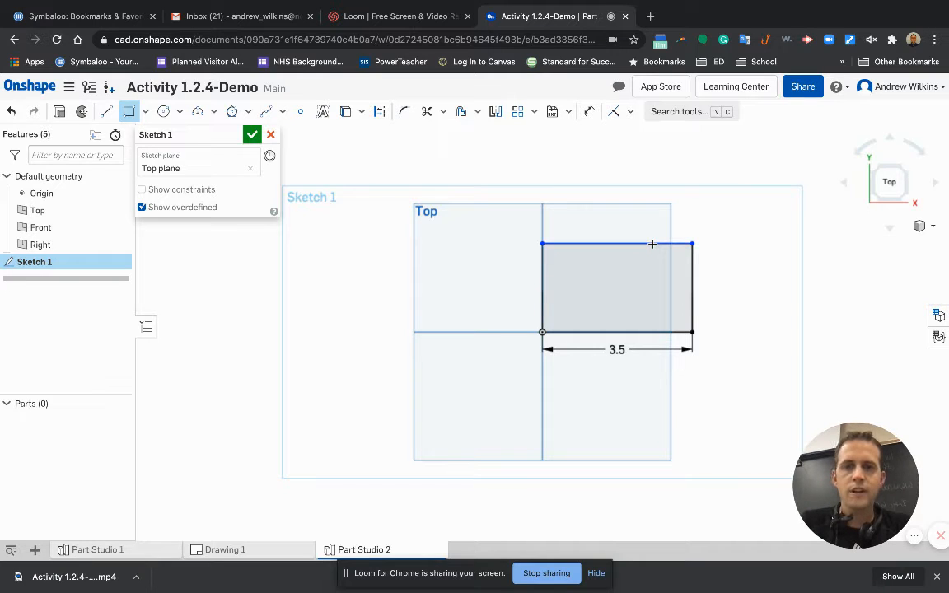
{"action": "left_click", "coordinate": [252, 134]}
Step: Extrude the rectangle as a new solid to a blind depth of 3 in
{"action": "right_click_drag", "start_coordinate": [356, 309], "coordinate": [368, 298]}
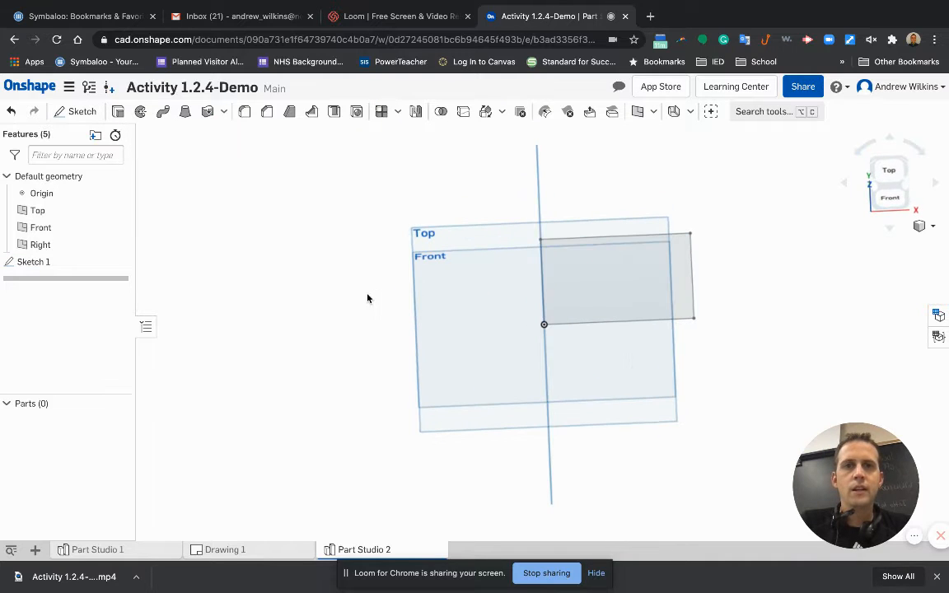
{"action": "left_click", "coordinate": [119, 111]}
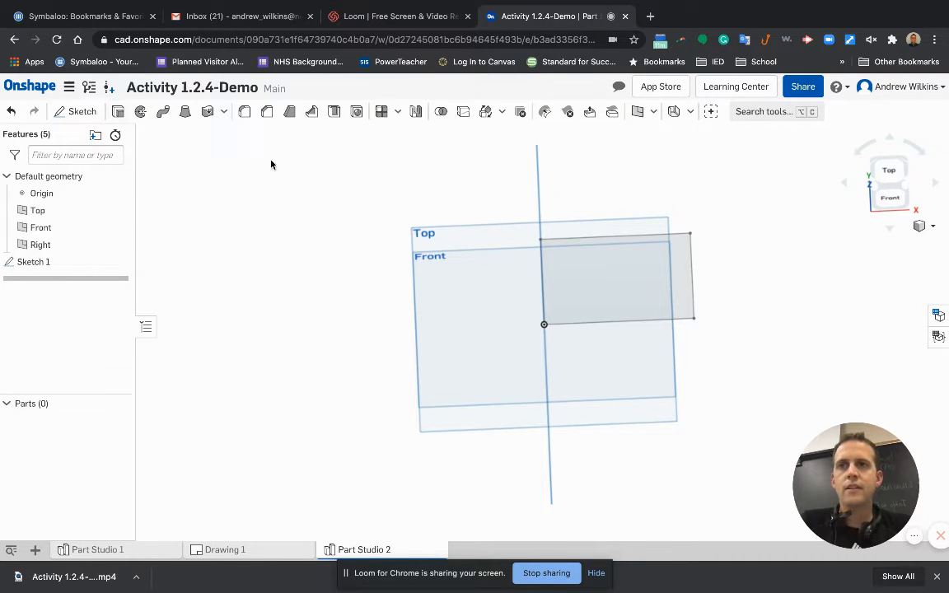
{"action": "left_click", "coordinate": [685, 281]}
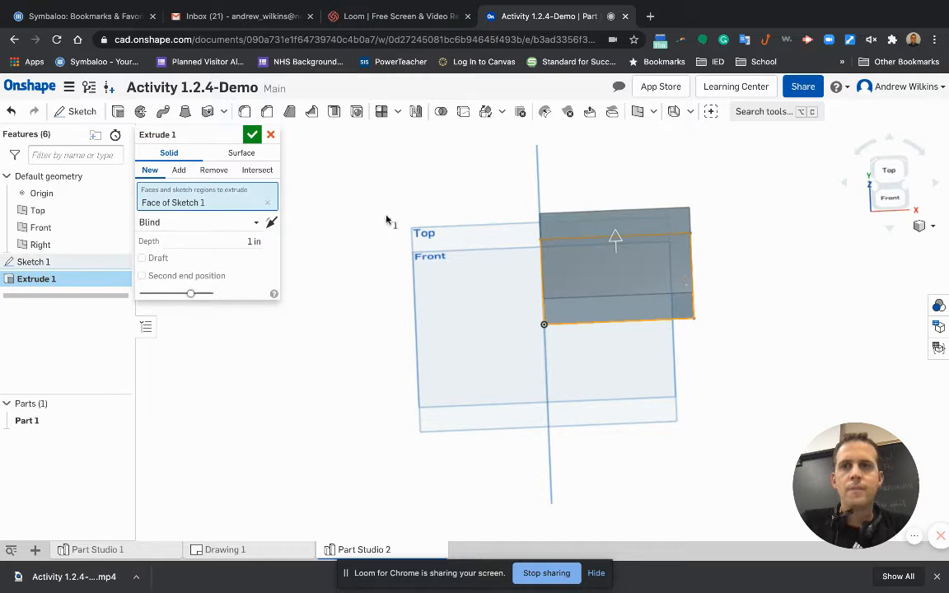
{"action": "left_click", "coordinate": [255, 241]}
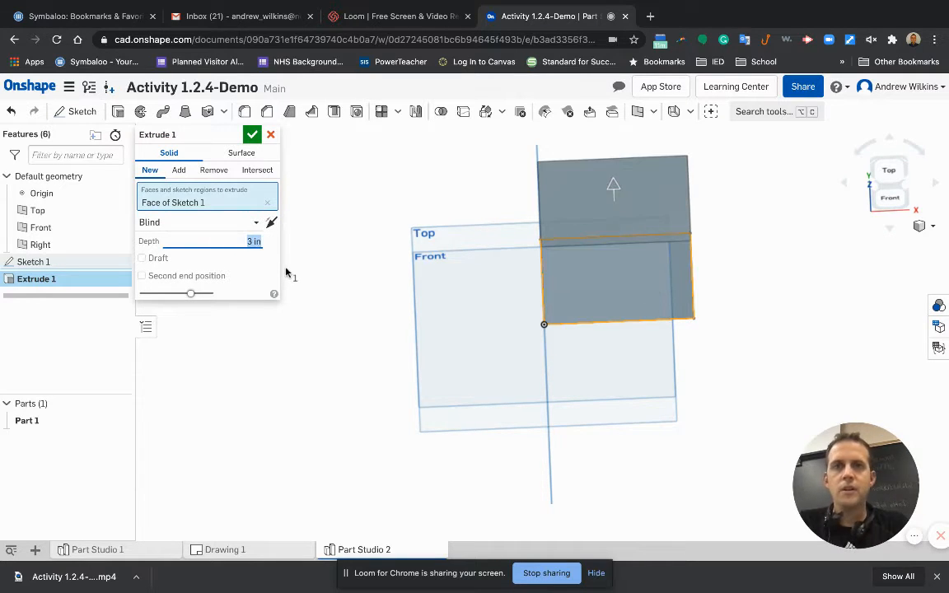
{"action": "left_click", "coordinate": [252, 134]}
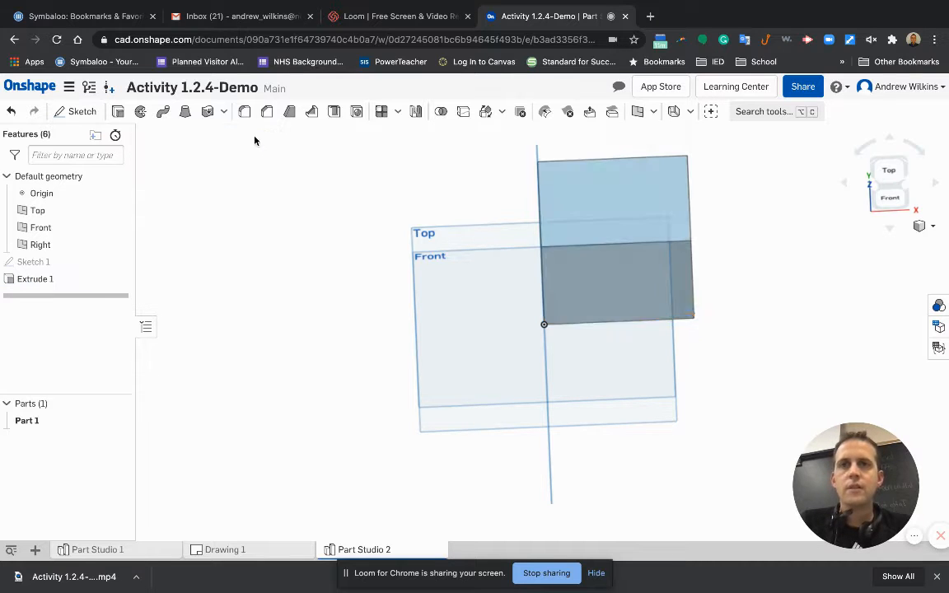
Step: Start a new sketch on the top face of the extruded block
{"action": "right_click_drag", "start_coordinate": [693, 295], "coordinate": [712, 322]}
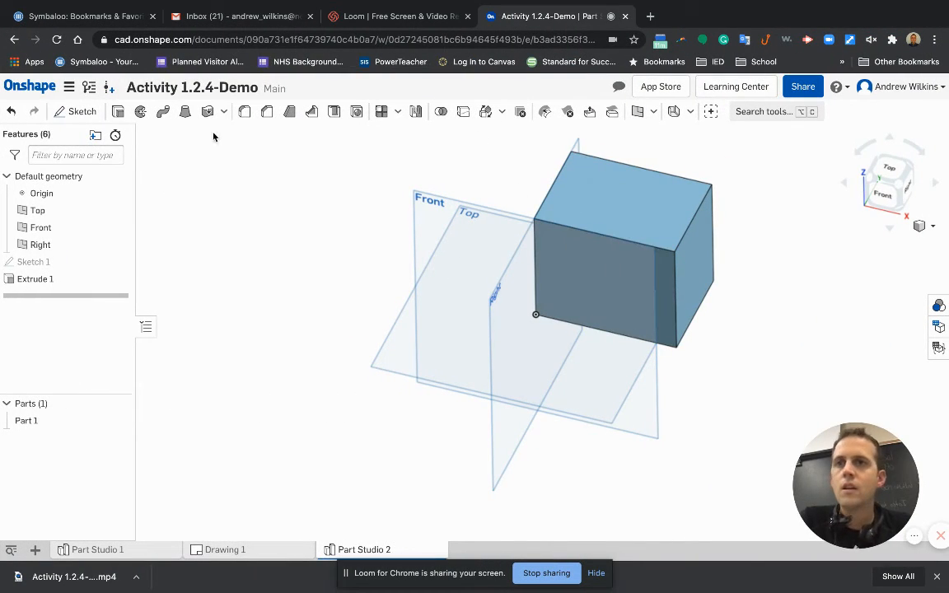
{"action": "left_click", "coordinate": [79, 111]}
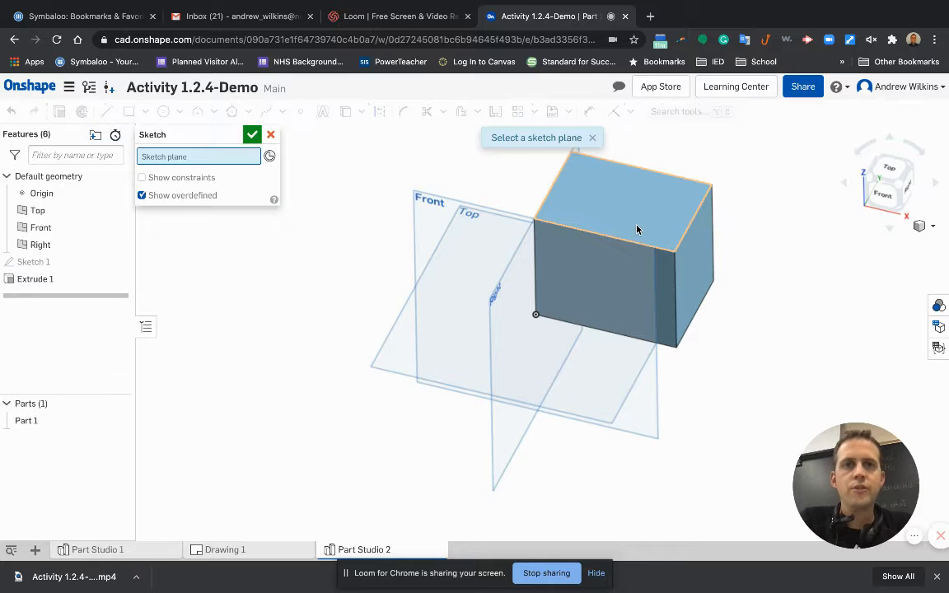
{"action": "left_click", "coordinate": [637, 229]}
{"action": "right_click", "coordinate": [639, 229]}
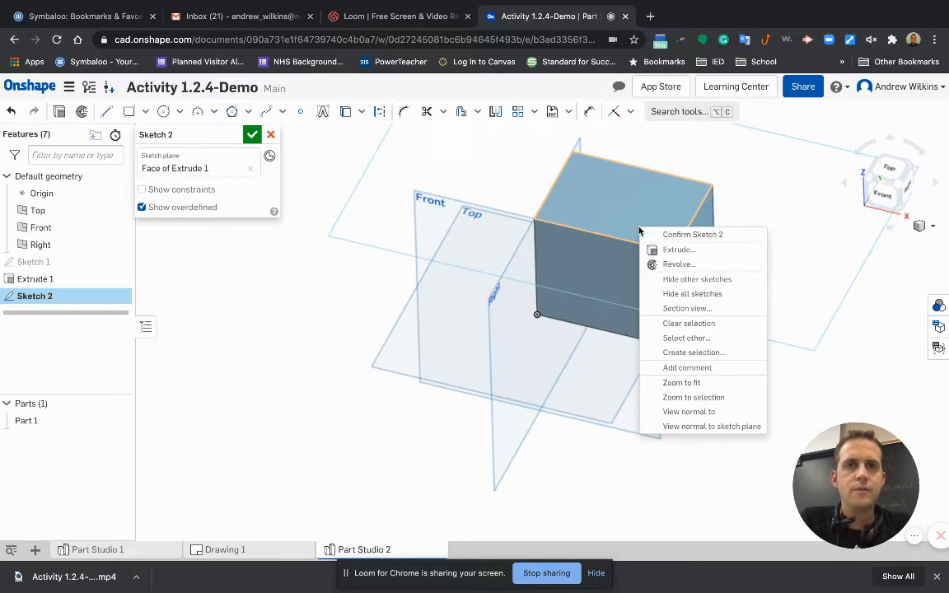
{"action": "left_click", "coordinate": [690, 428]}
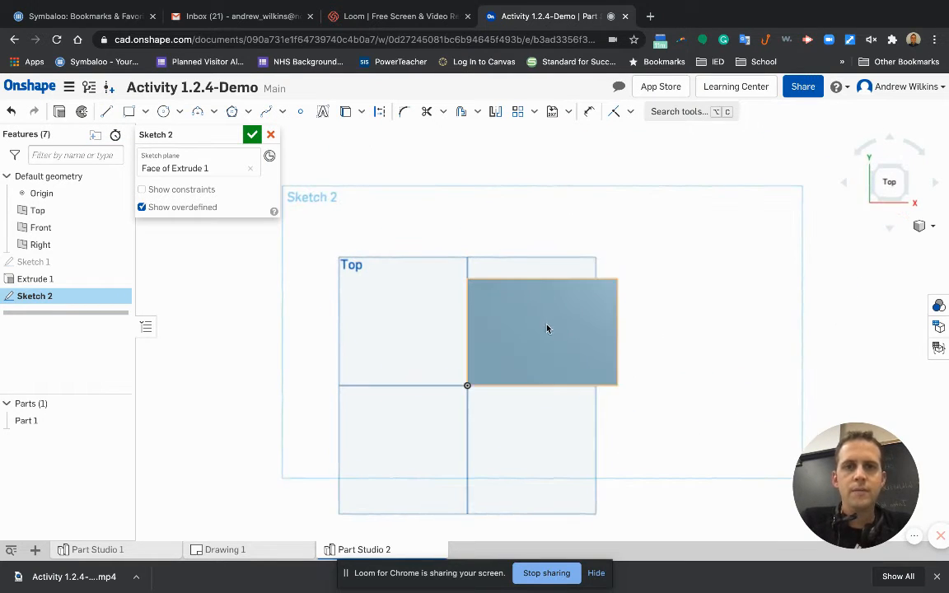
{"action": "scroll", "coordinate": [547, 336], "scroll_direction": "up", "scroll_amount": 1}
{"action": "scroll", "coordinate": [546, 339], "scroll_direction": "down", "scroll_amount": 5}
{"action": "scroll", "coordinate": [543, 339], "scroll_direction": "up", "scroll_amount": 8}
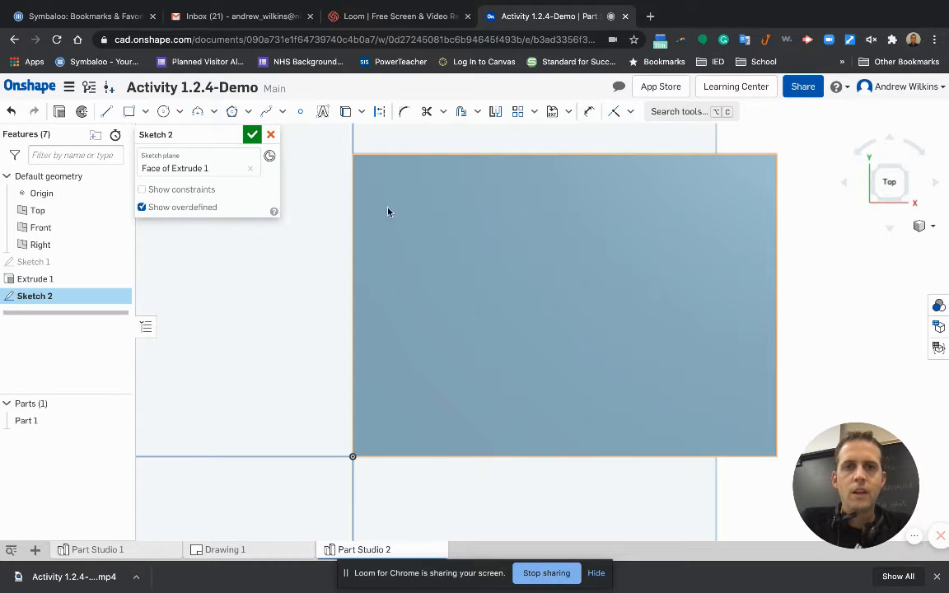
Step: Sketch a 2.5 by 2 in rectangle from the face's front-right corner and finish the sketch
{"action": "left_click", "coordinate": [128, 111]}
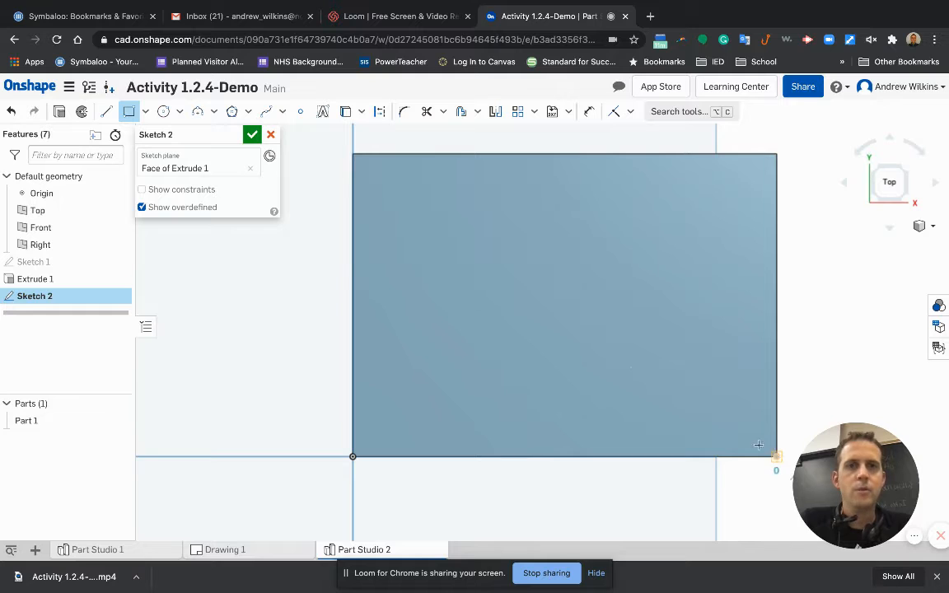
{"action": "mouse_move", "coordinate": [776, 457]}
{"action": "left_mouse_down"}
{"action": "mouse_move", "coordinate": [625, 313]}
{"action": "mouse_move", "coordinate": [472, 249]}
{"action": "left_mouse_up"}
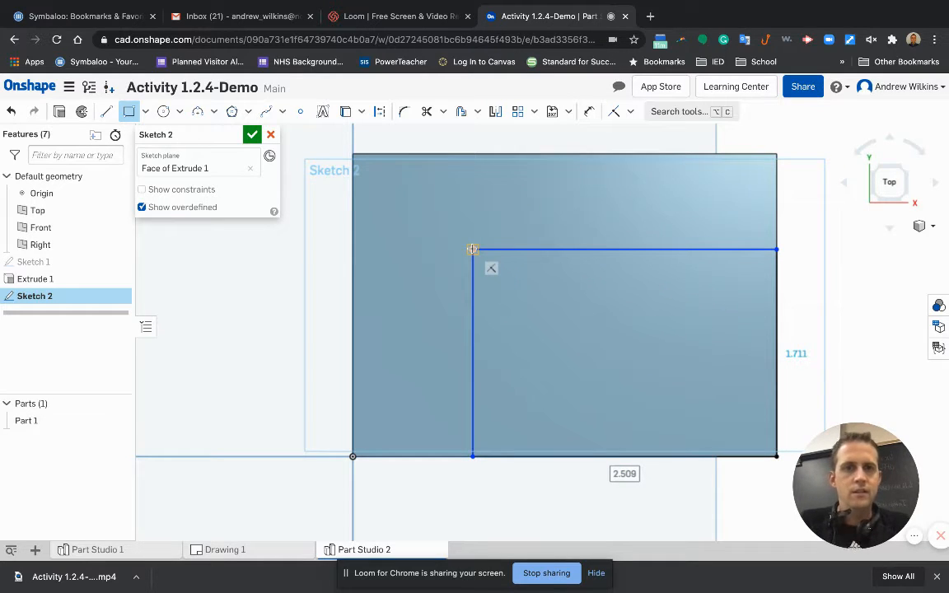
{"action": "type", "text": "2.5"}
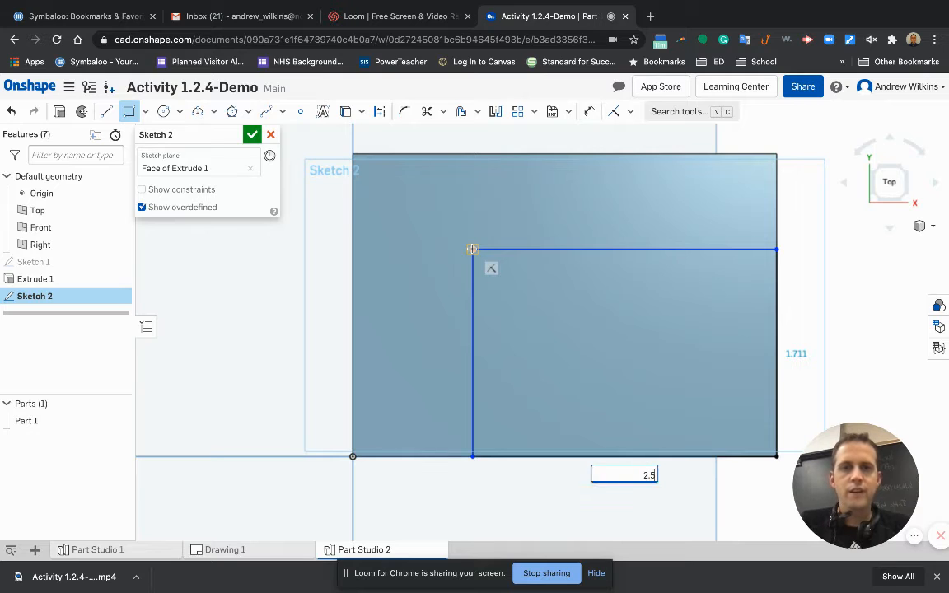
{"action": "key", "text": "Tab"}
{"action": "type", "text": "2"}
{"action": "key", "text": "Return"}
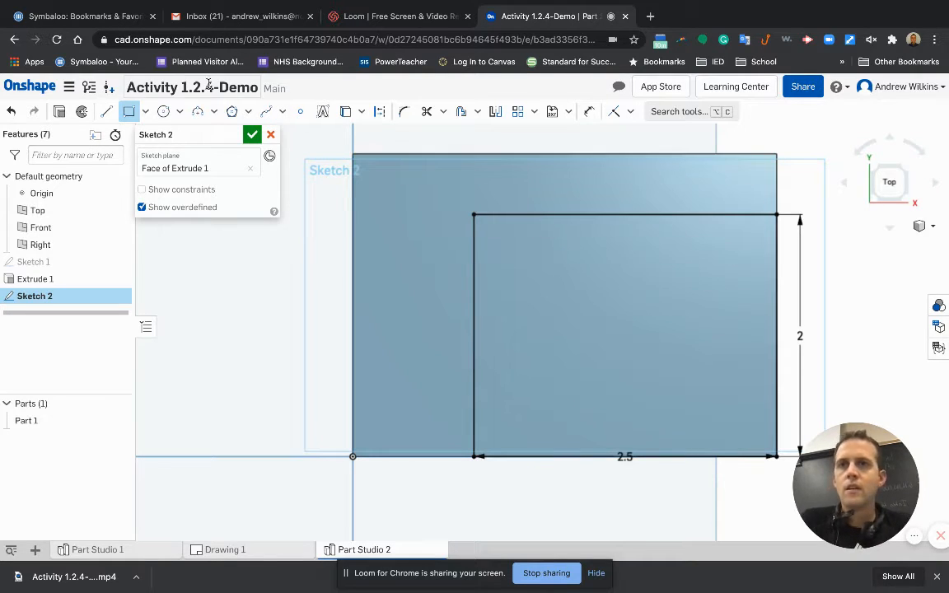
{"action": "left_click", "coordinate": [252, 136]}
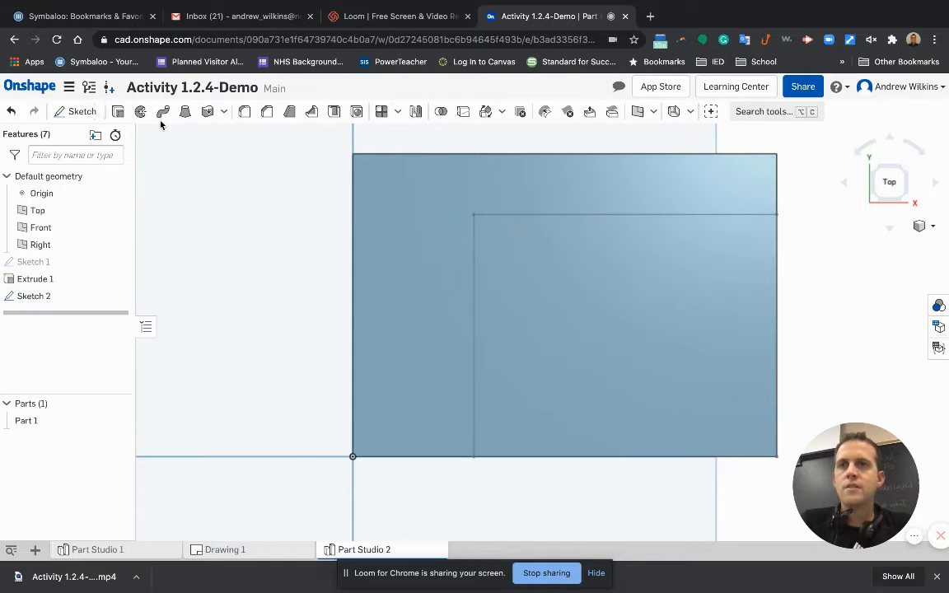
Step: Cut the 2.5 by 2 in rectangle into the block with a Remove extrude 0.5 in deep
{"action": "left_click", "coordinate": [118, 112]}
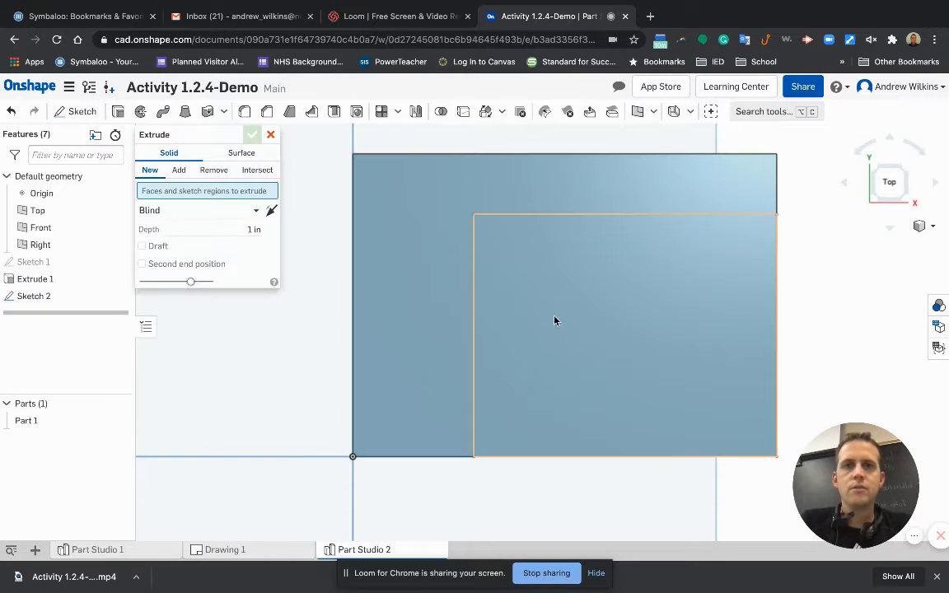
{"action": "key", "text": "shift+7"}
{"action": "left_click", "coordinate": [612, 360]}
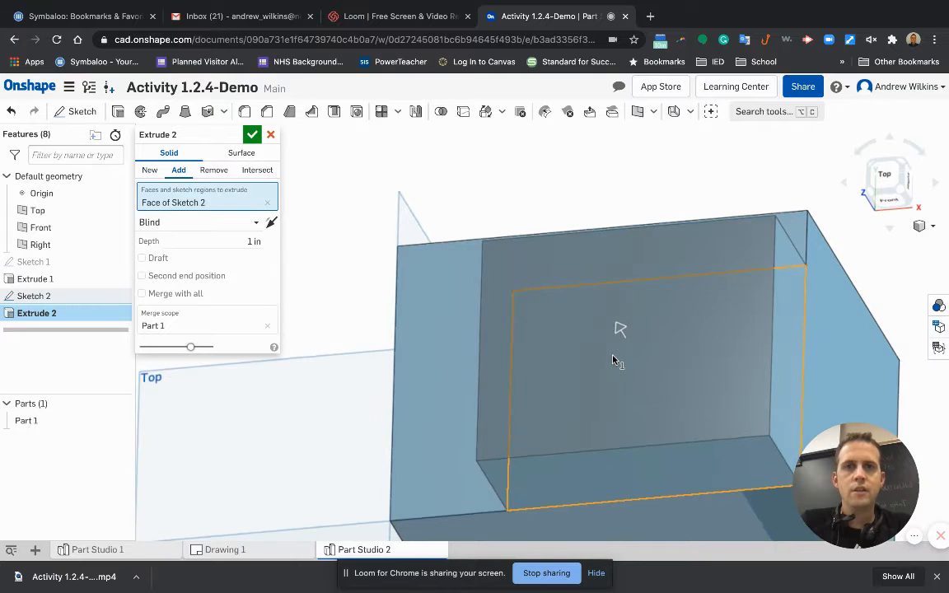
{"action": "left_click", "coordinate": [224, 171]}
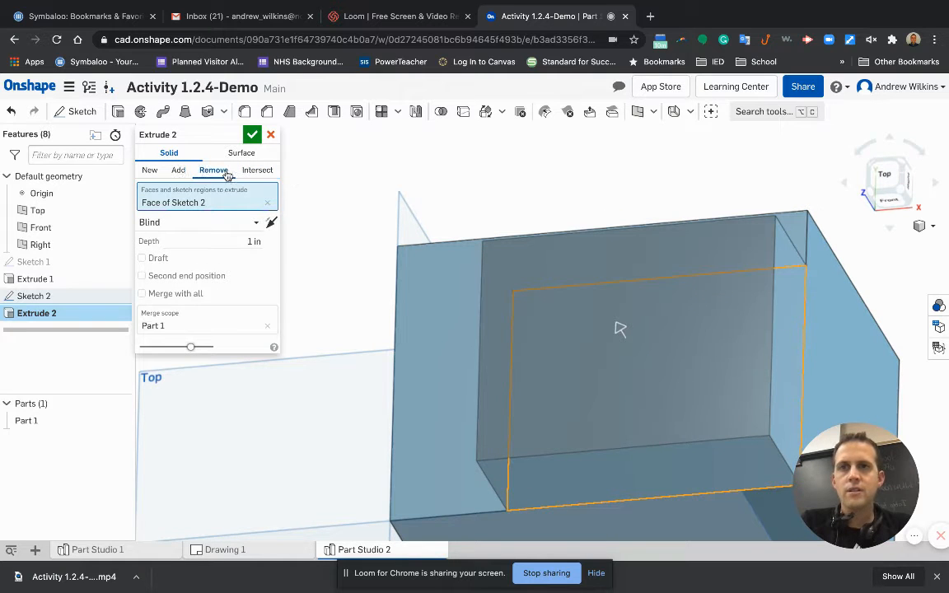
{"action": "left_click", "coordinate": [249, 241]}
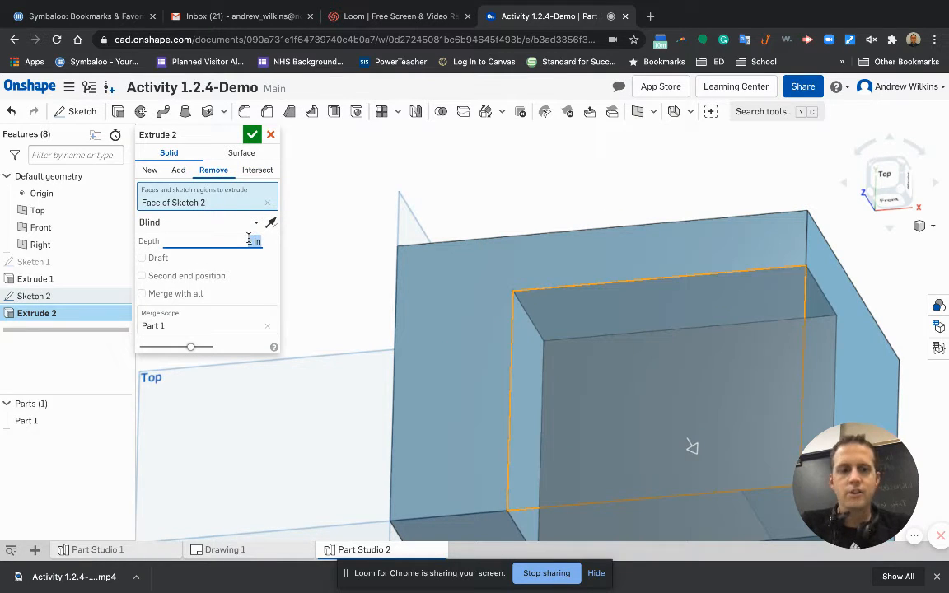
{"action": "type", "text": ".5"}
{"action": "key", "text": "Return"}
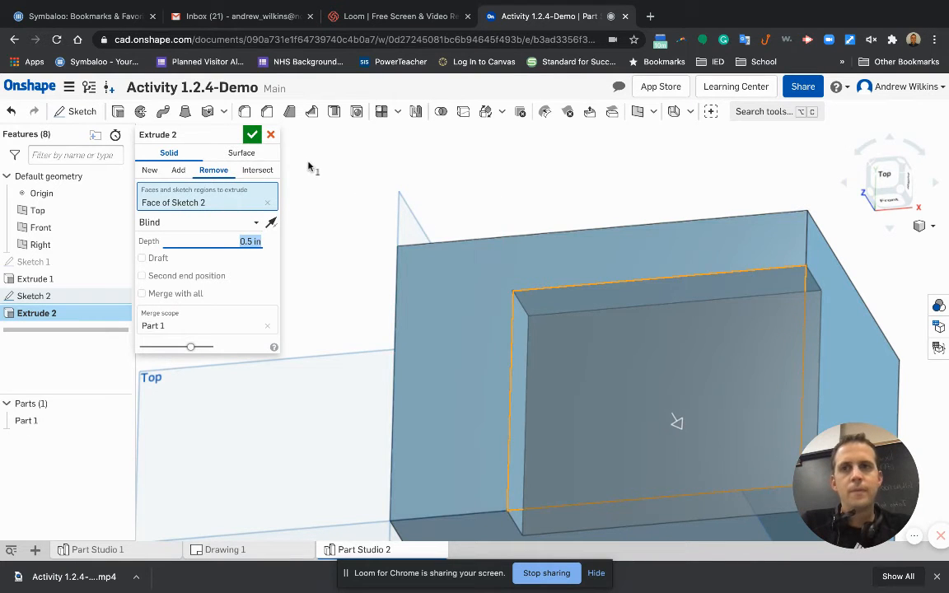
{"action": "key", "text": "Return"}
Step: Start a new sketch on the recessed floor of the 0.5 in deep cut
{"action": "right_click_drag", "start_coordinate": [640, 256], "coordinate": [642, 283]}
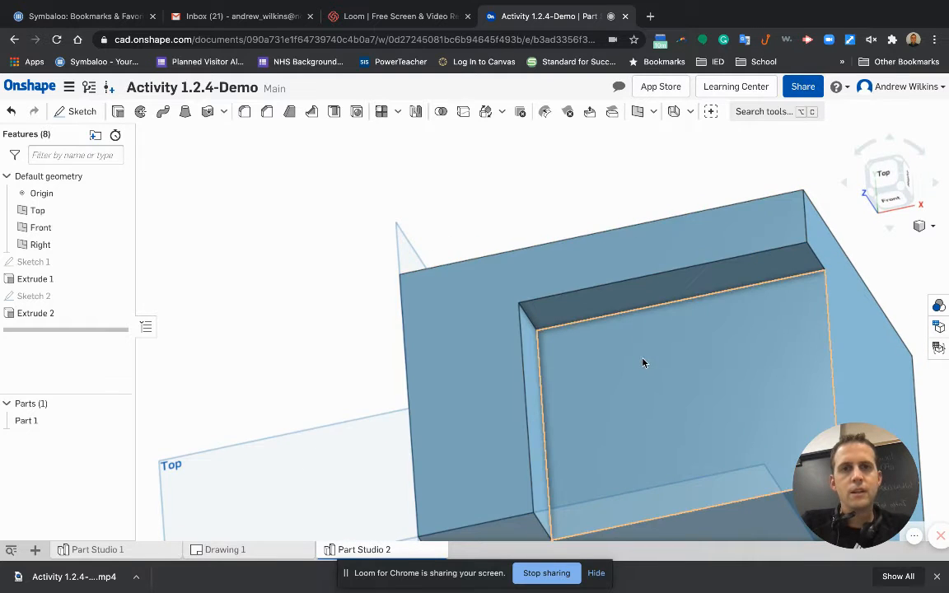
{"action": "middle_click_drag", "start_coordinate": [642, 360], "coordinate": [450, 276]}
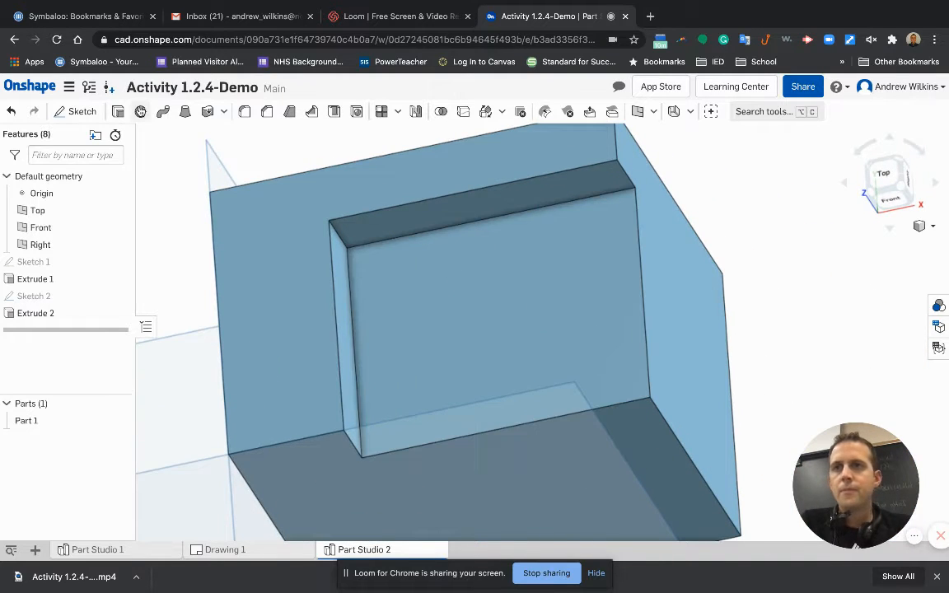
{"action": "left_click", "coordinate": [81, 112]}
{"action": "left_click", "coordinate": [574, 380]}
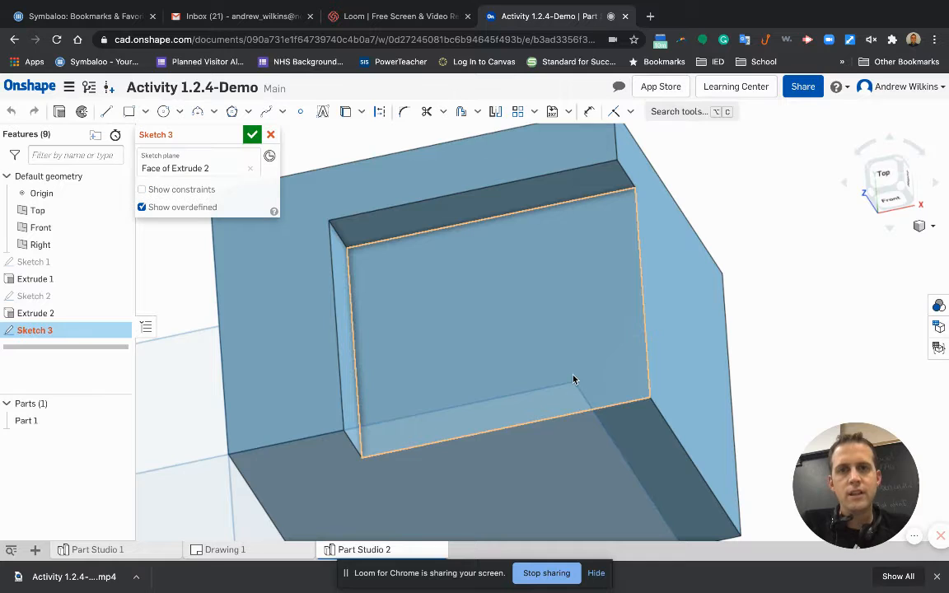
{"action": "right_click", "coordinate": [575, 380]}
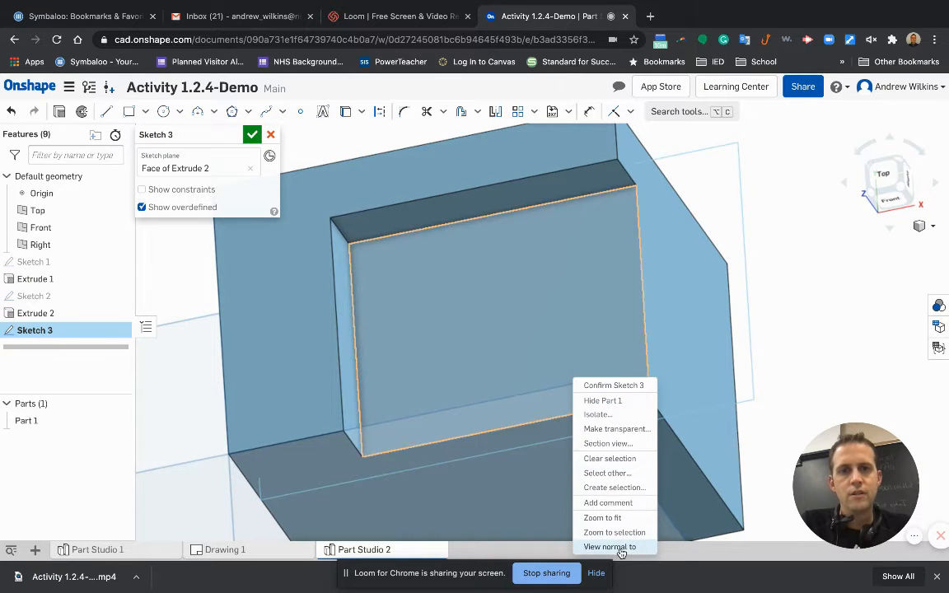
{"action": "left_click", "coordinate": [534, 309]}
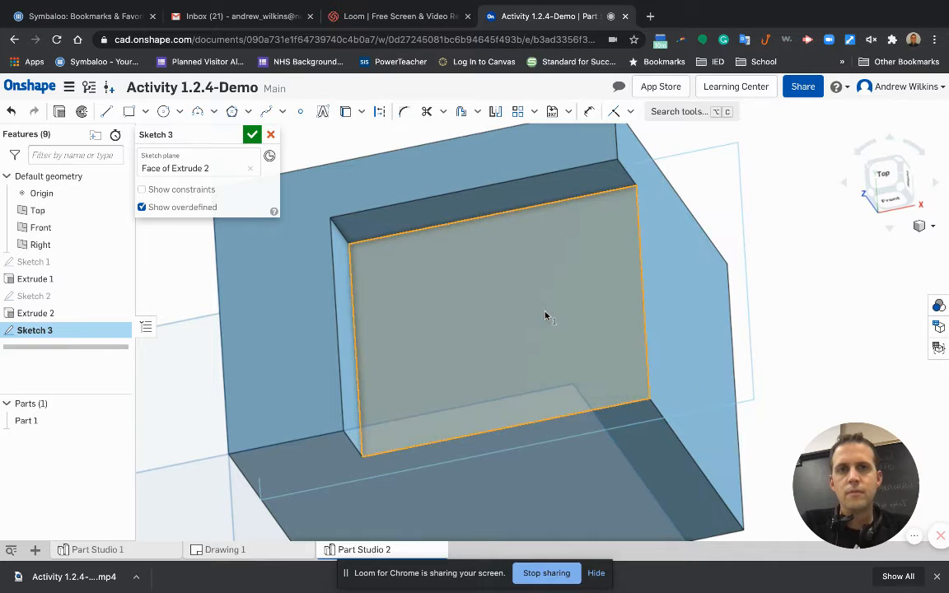
{"action": "right_click", "coordinate": [545, 315]}
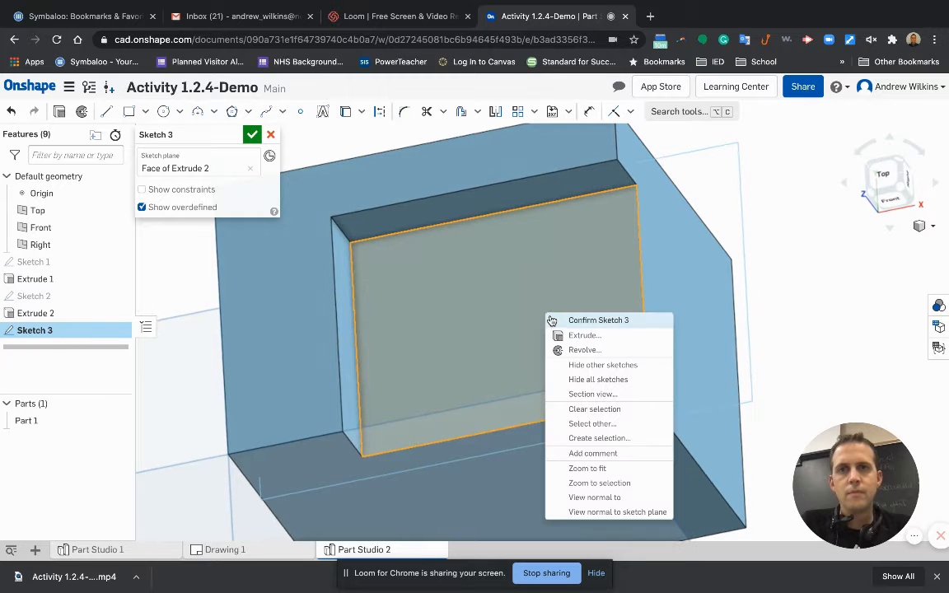
{"action": "left_click", "coordinate": [618, 512]}
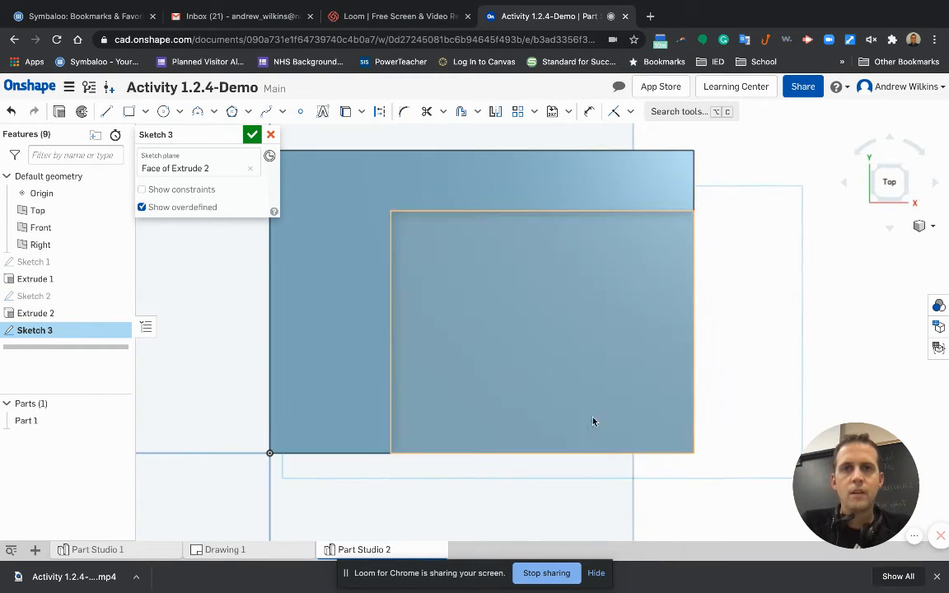
Step: Sketch a 2 by 1.5 in rectangle from the recessed floor's front-right corner and finish the sketch
{"action": "left_click", "coordinate": [129, 112]}
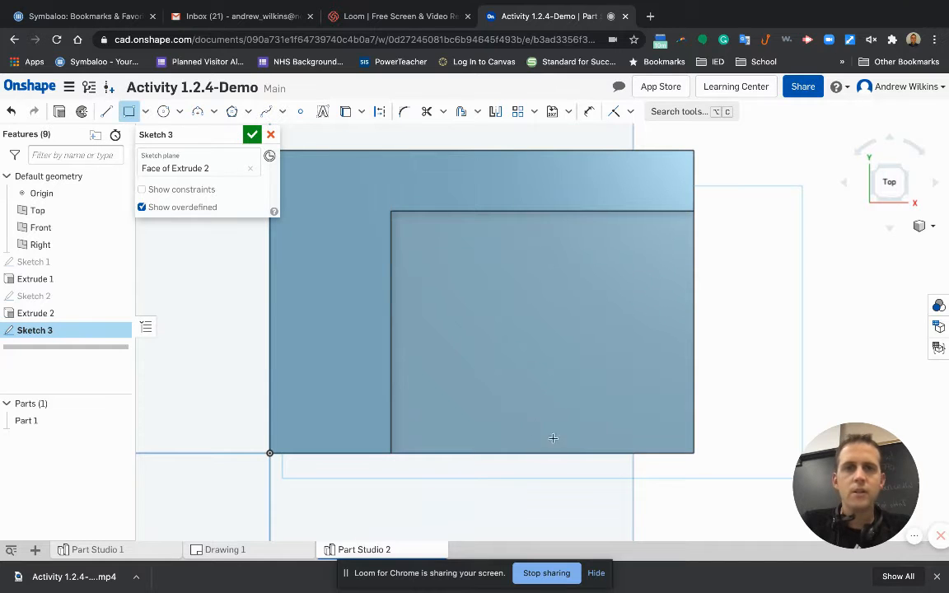
{"action": "left_click_drag", "start_coordinate": [693, 452], "coordinate": [488, 315]}
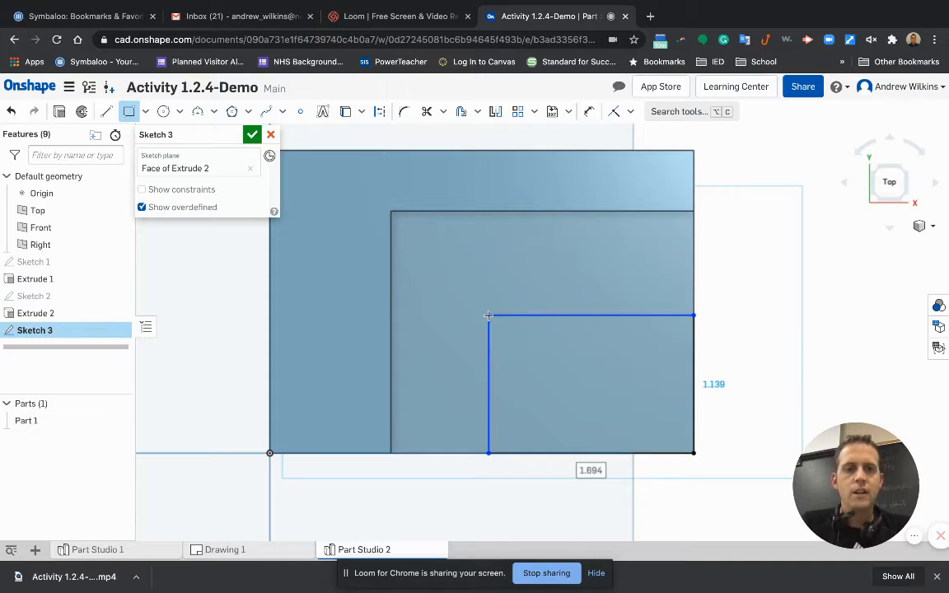
{"action": "type", "text": "2"}
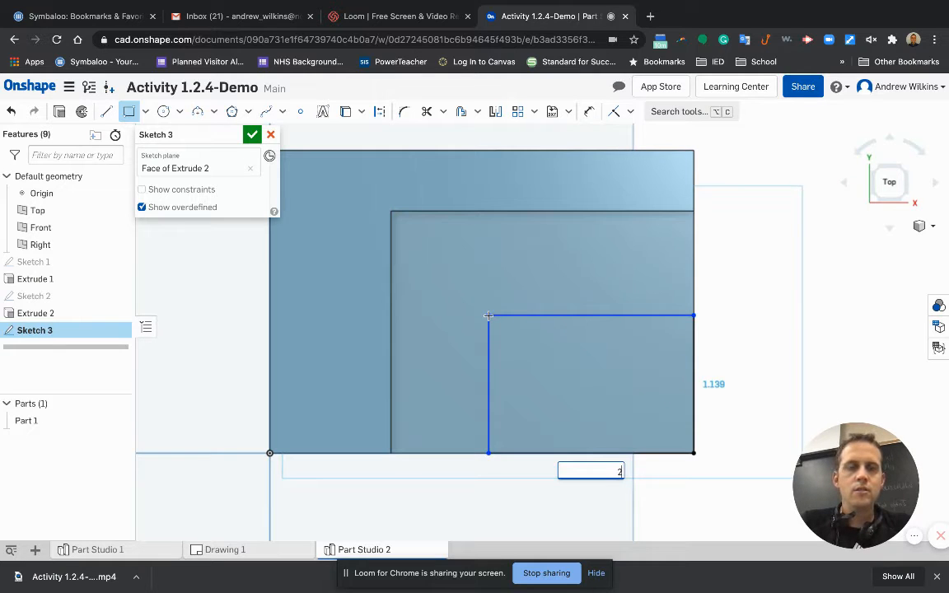
{"action": "key", "text": "Return"}
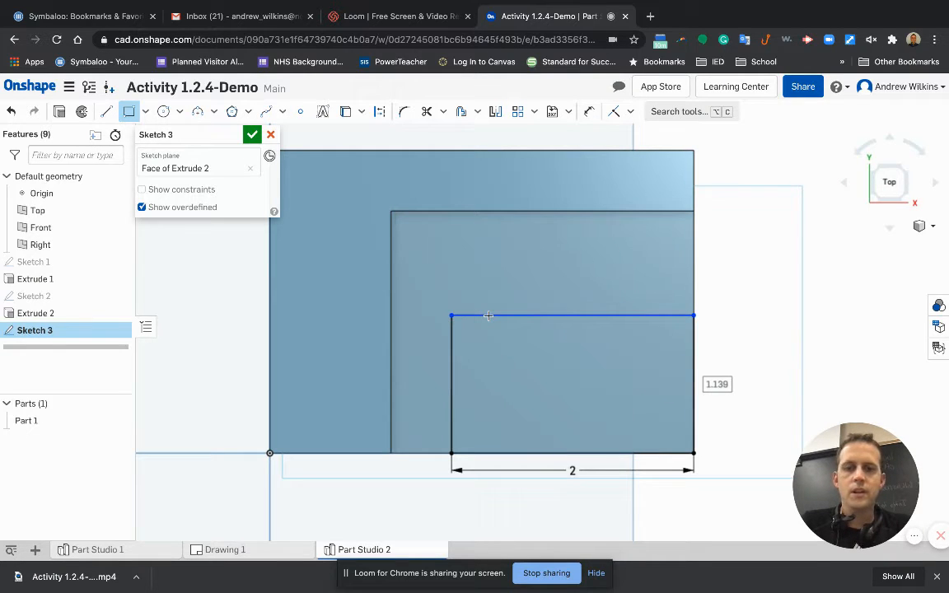
{"action": "type", "text": "1.5"}
{"action": "key", "text": "Return"}
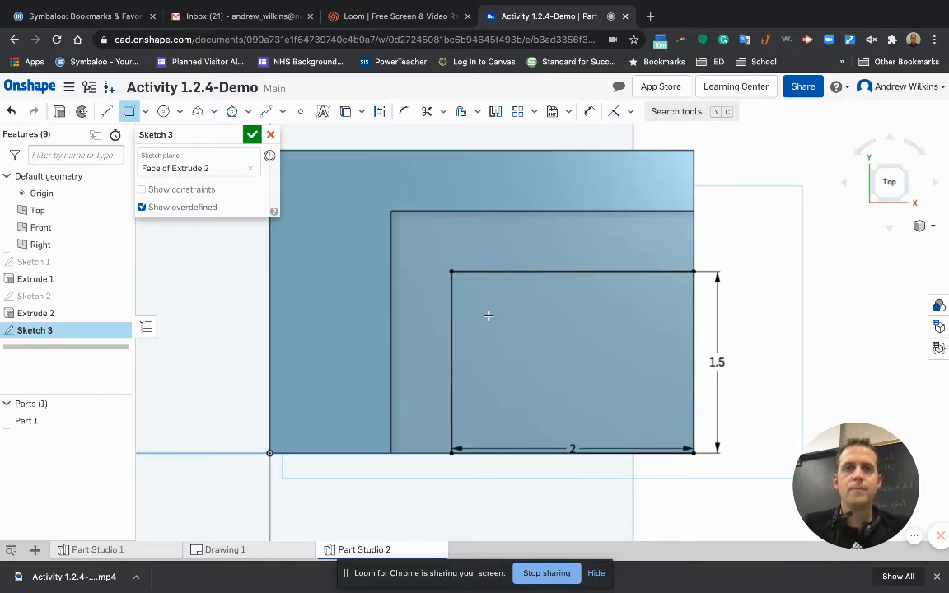
{"action": "left_click", "coordinate": [252, 135]}
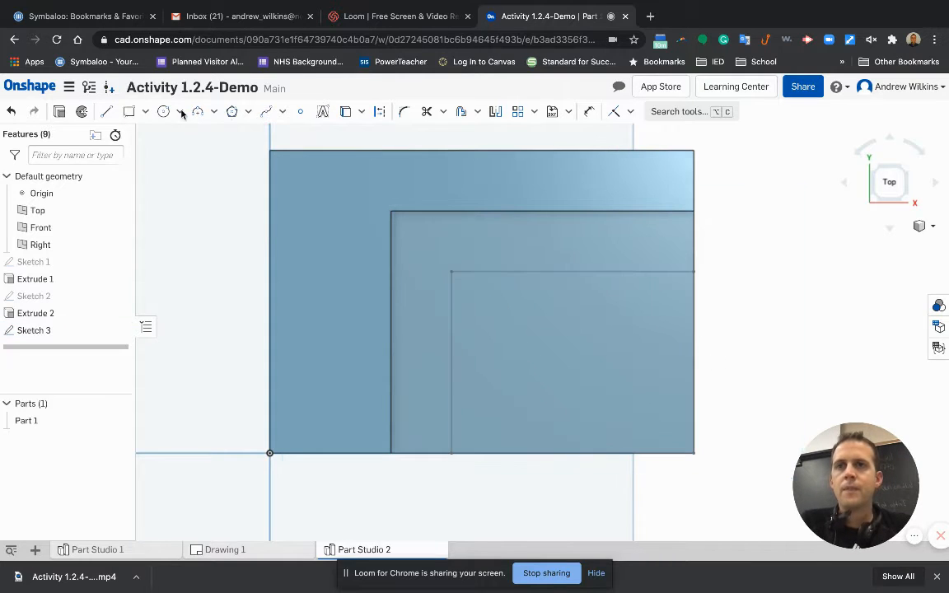
Step: Cut the 2 by 1.5 in rectangle into the block with a Remove extrude 1 in deep
{"action": "left_click", "coordinate": [117, 112]}
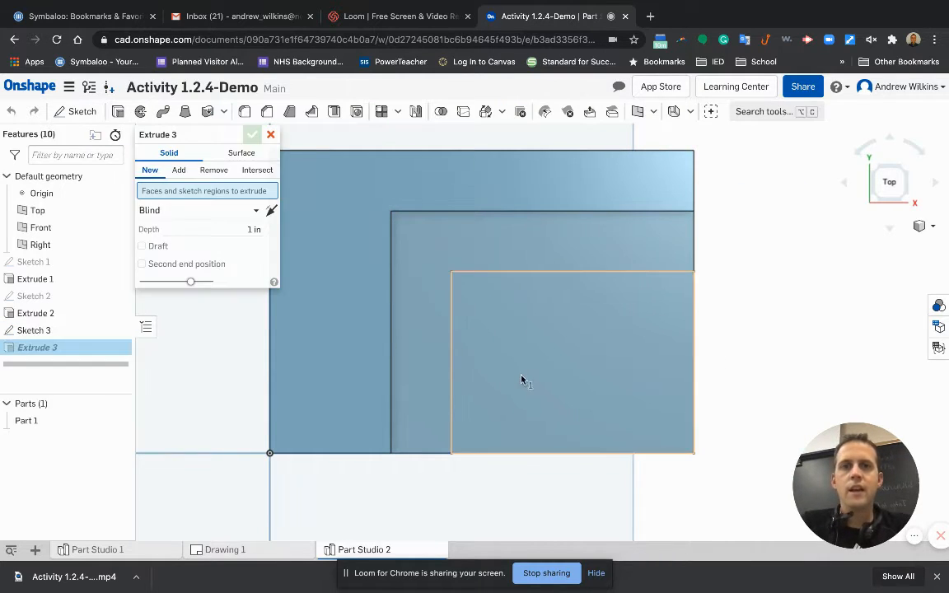
{"action": "left_click", "coordinate": [469, 337]}
{"action": "left_click", "coordinate": [214, 170]}
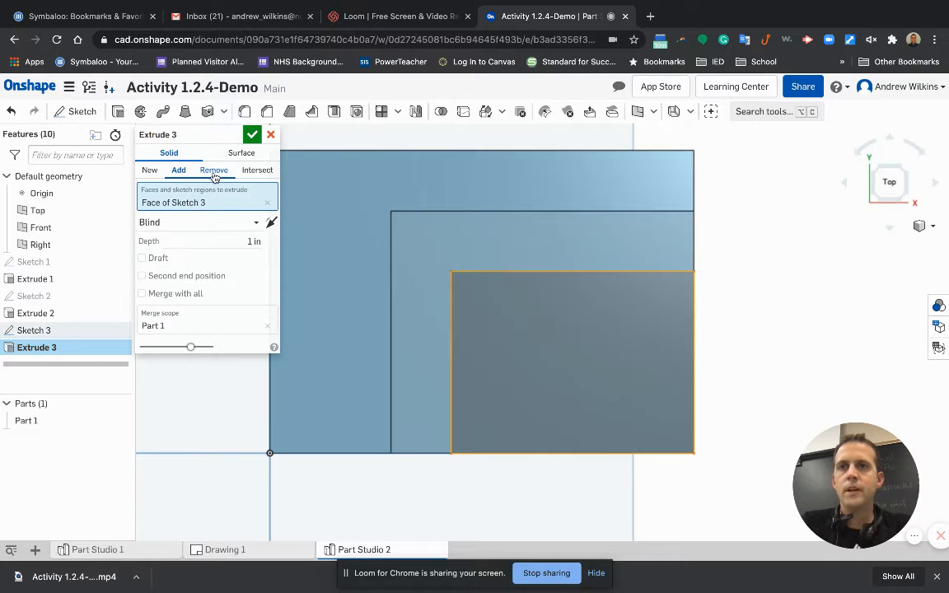
{"action": "right_click_drag", "start_coordinate": [761, 397], "coordinate": [744, 358]}
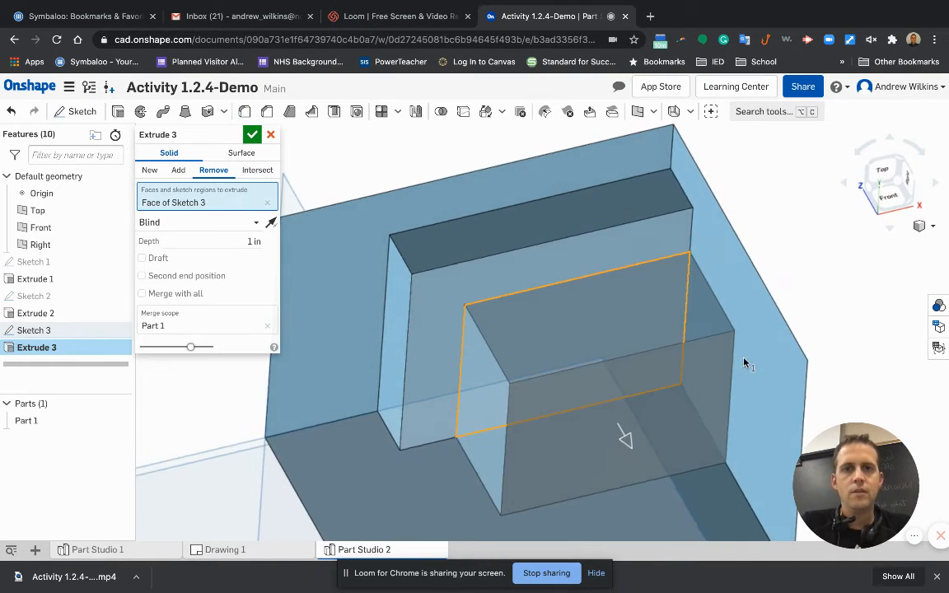
{"action": "left_click", "coordinate": [252, 134]}
Step: Check the Drawing 3 worksheet in Word, return to Onshape and start a new sketch on the floor of the deepest cut
{"action": "key", "text": "ctrl+Left"}
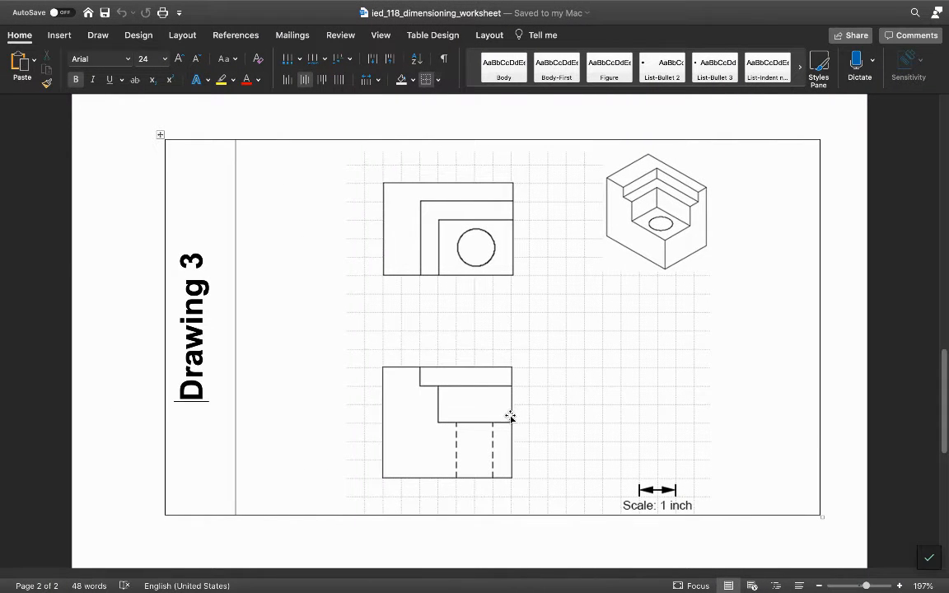
{"action": "key", "text": "ctrl+Right"}
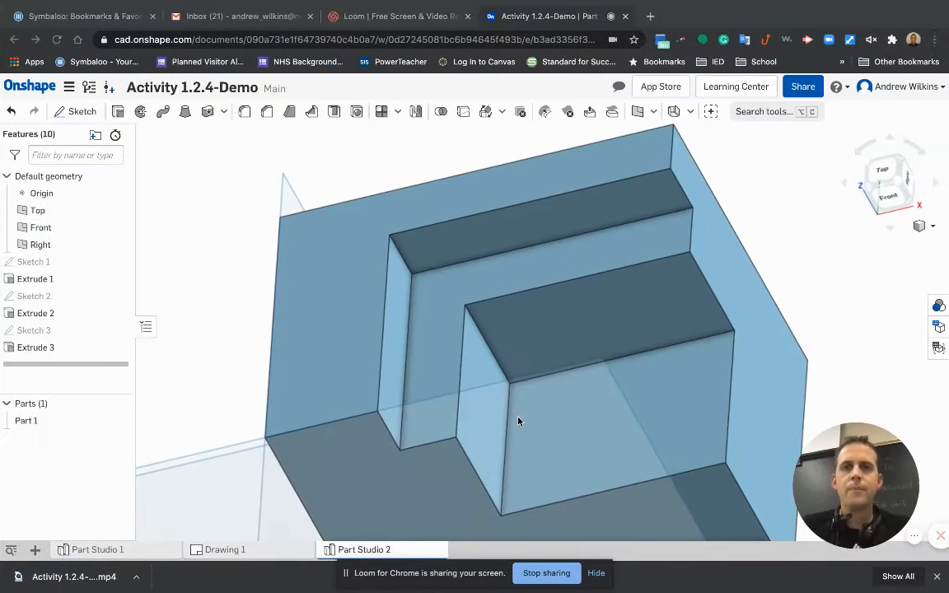
{"action": "right_click_drag", "start_coordinate": [620, 353], "coordinate": [542, 284]}
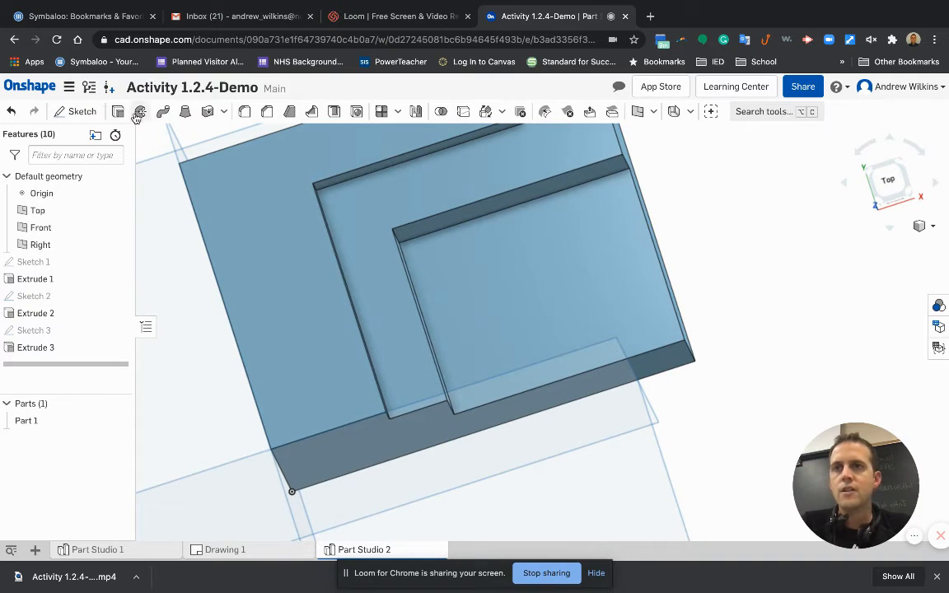
{"action": "left_click", "coordinate": [91, 118]}
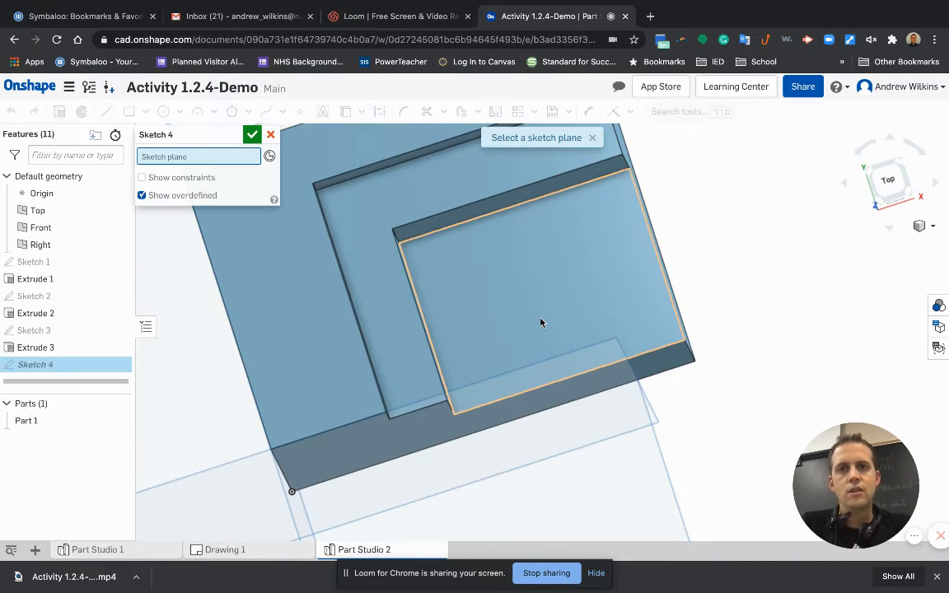
{"action": "left_click", "coordinate": [541, 323]}
{"action": "right_click", "coordinate": [541, 323]}
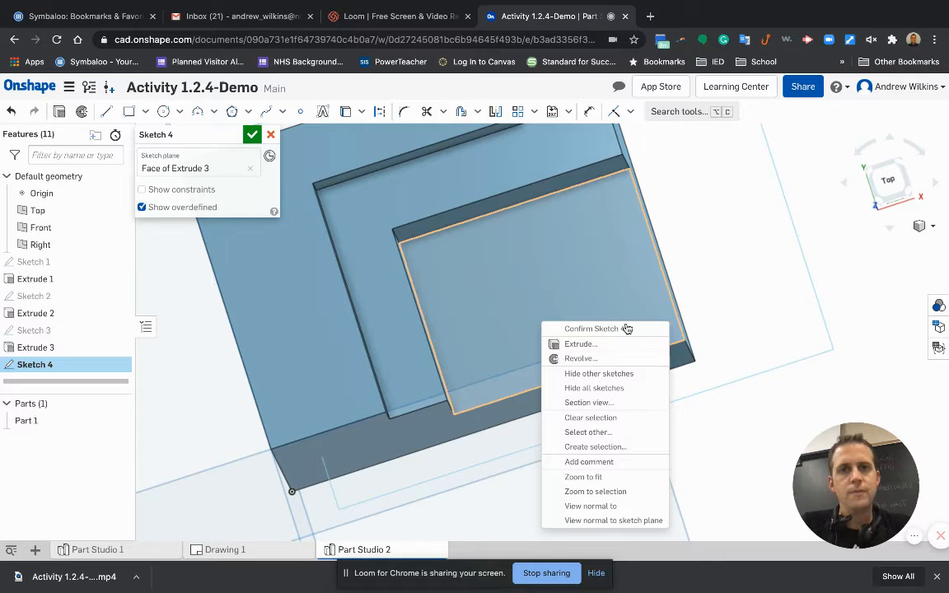
{"action": "left_click", "coordinate": [614, 520]}
{"action": "right_click", "coordinate": [543, 333]}
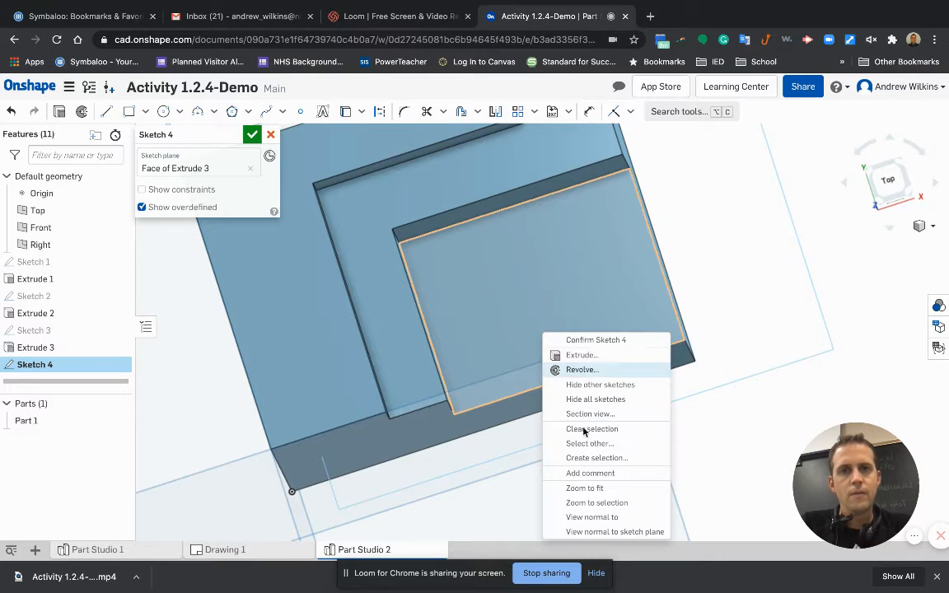
{"action": "left_click", "coordinate": [605, 534]}
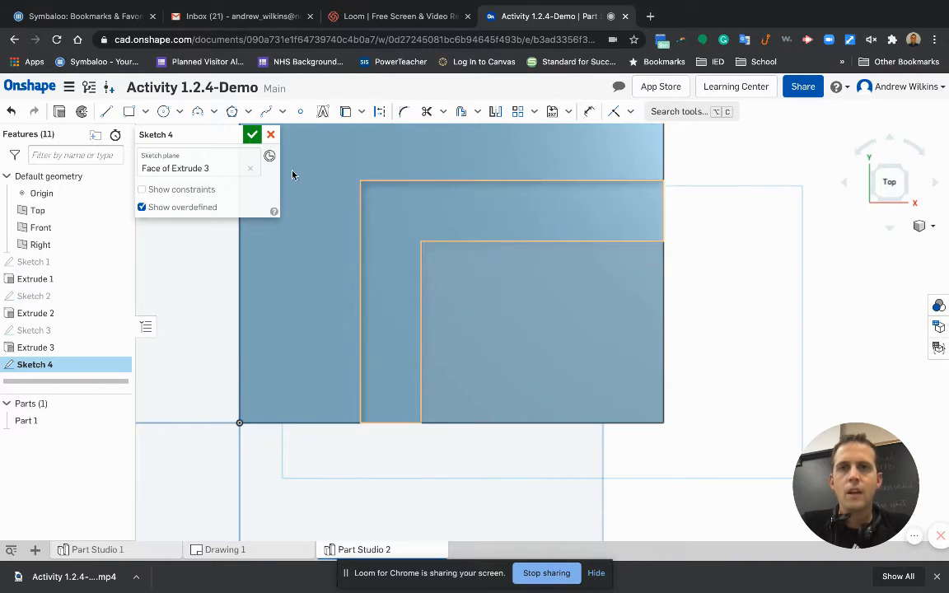
{"action": "left_click", "coordinate": [546, 340]}
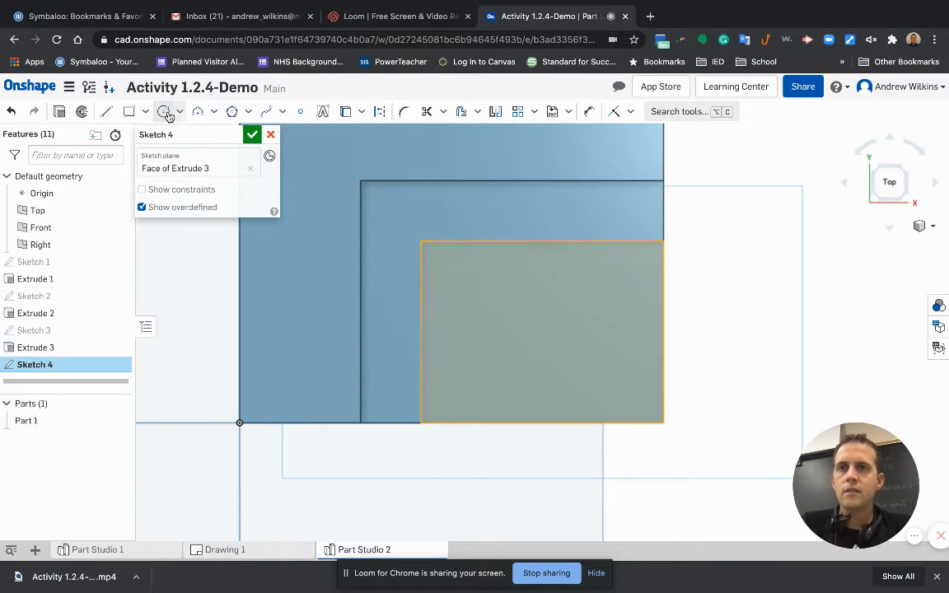
Step: Sketch a 1 in diameter circle near the middle of the deepest cut's floor
{"action": "left_click", "coordinate": [164, 111]}
{"action": "left_click", "coordinate": [523, 340]}
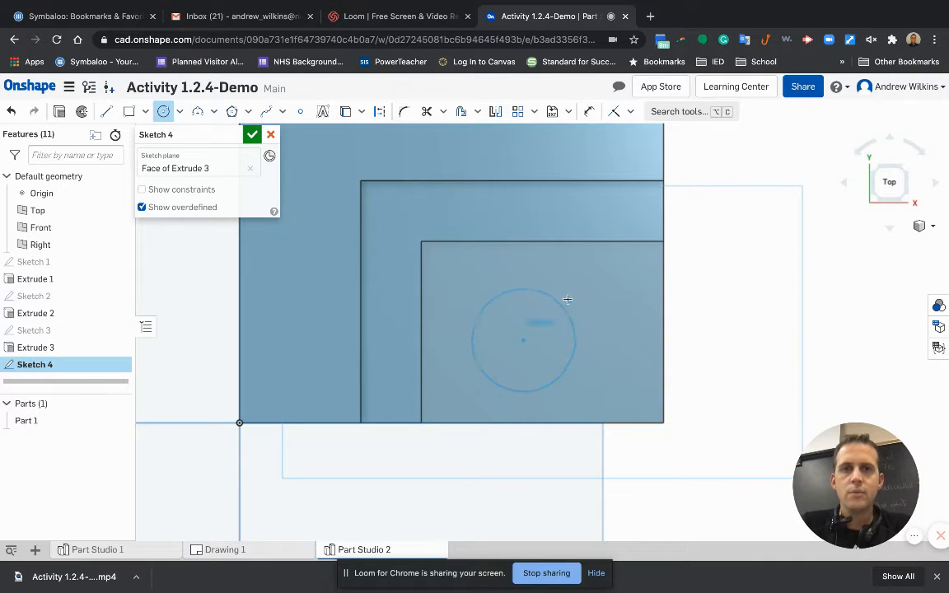
{"action": "left_click", "coordinate": [562, 298]}
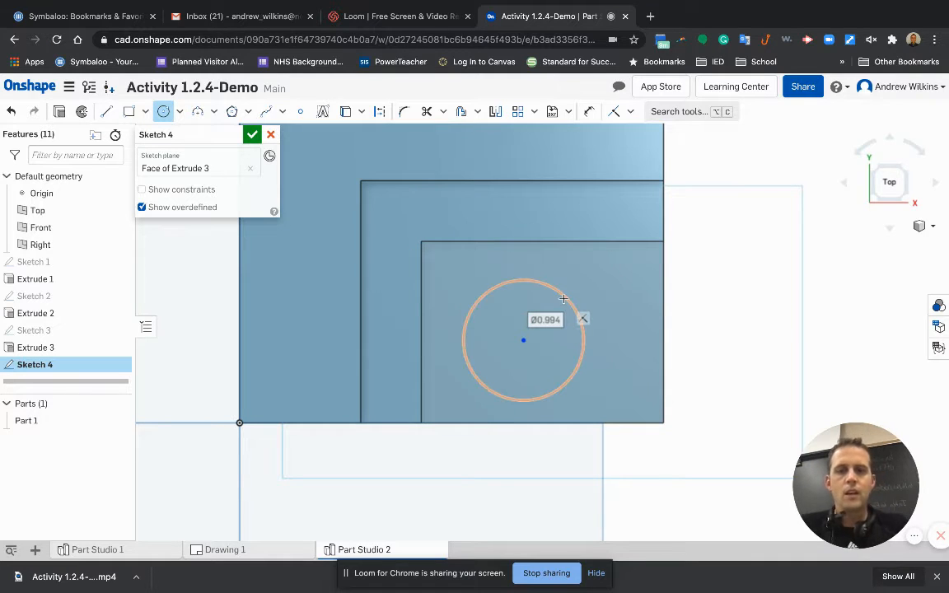
{"action": "type", "text": "1"}
{"action": "key", "text": "Return"}
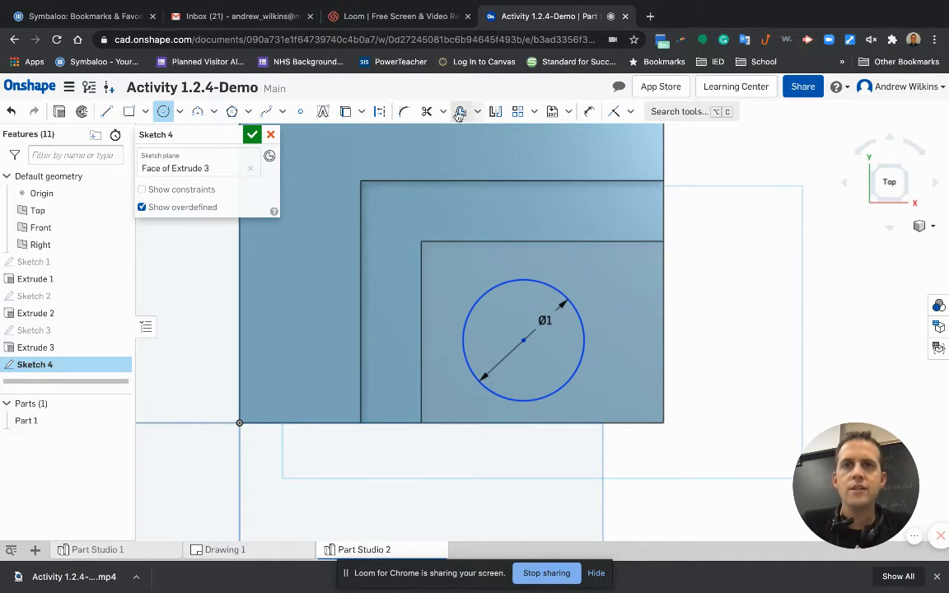
Step: Dimension the circle's center 1 in from the right edge of the floor
{"action": "left_click", "coordinate": [590, 111]}
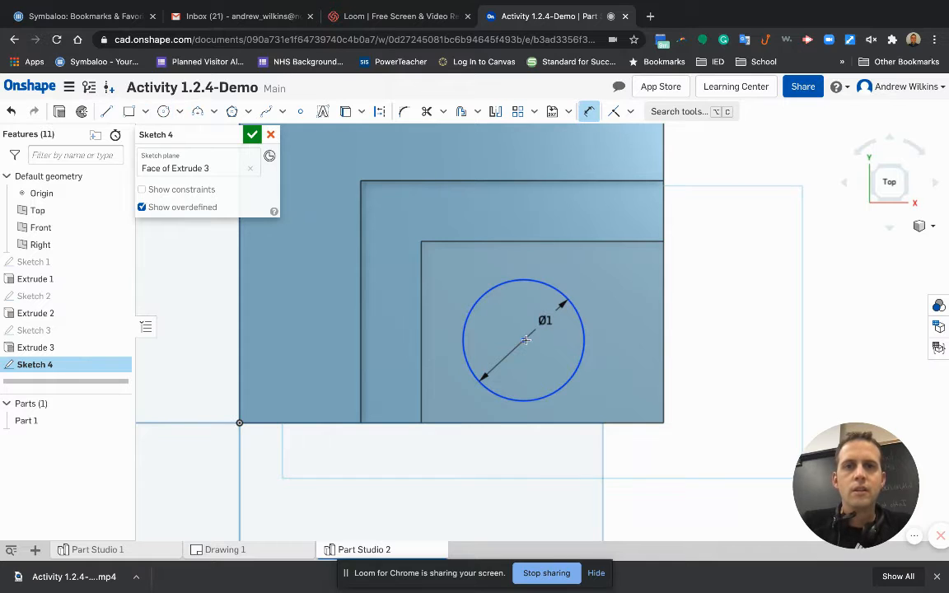
{"action": "left_click", "coordinate": [657, 282]}
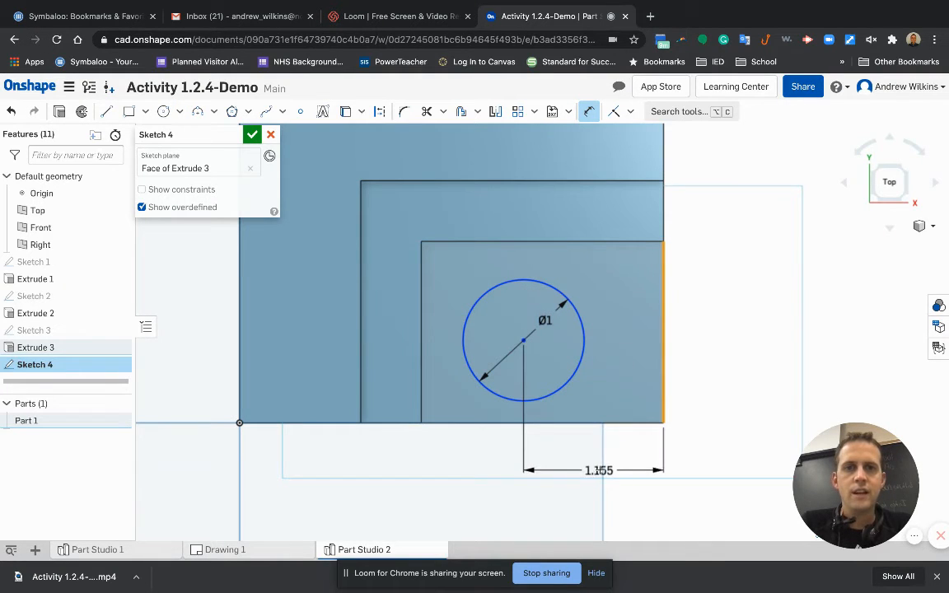
{"action": "left_click", "coordinate": [599, 470]}
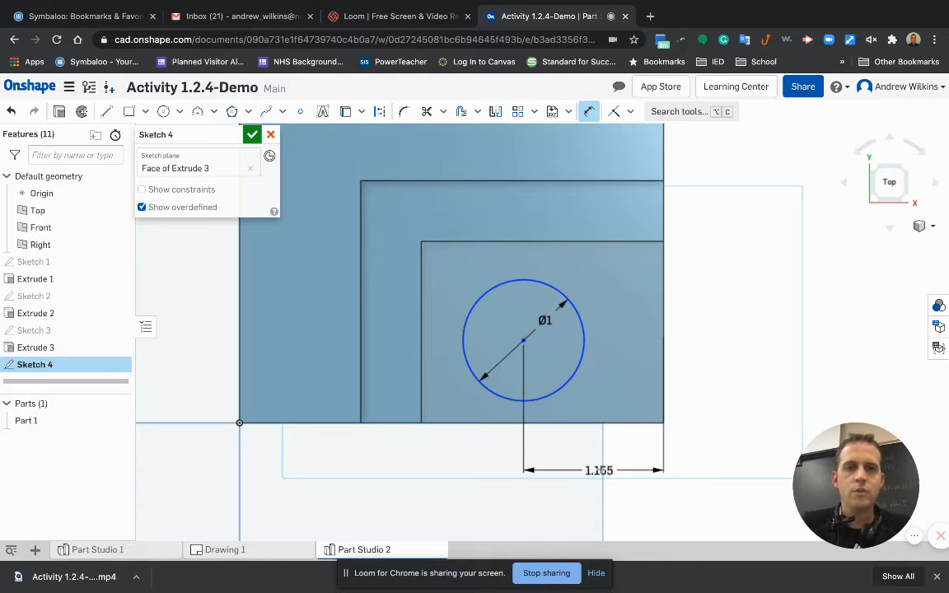
{"action": "type", "text": "1"}
{"action": "key", "text": "Return"}
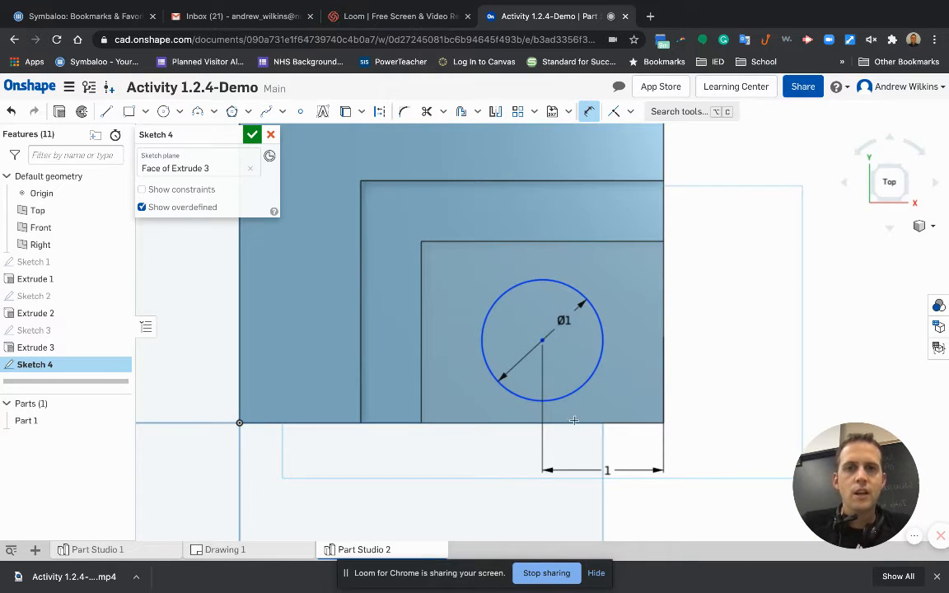
Step: Dimension the circle's center 0.75 in from the front edge and finish the sketch
{"action": "left_click", "coordinate": [542, 341]}
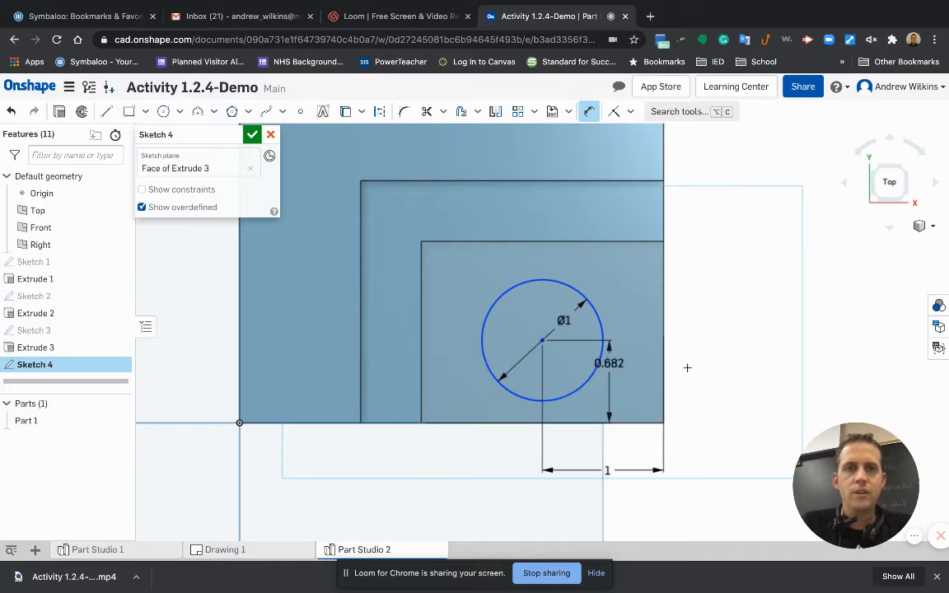
{"action": "left_click", "coordinate": [717, 379]}
{"action": "type", "text": "0.75"}
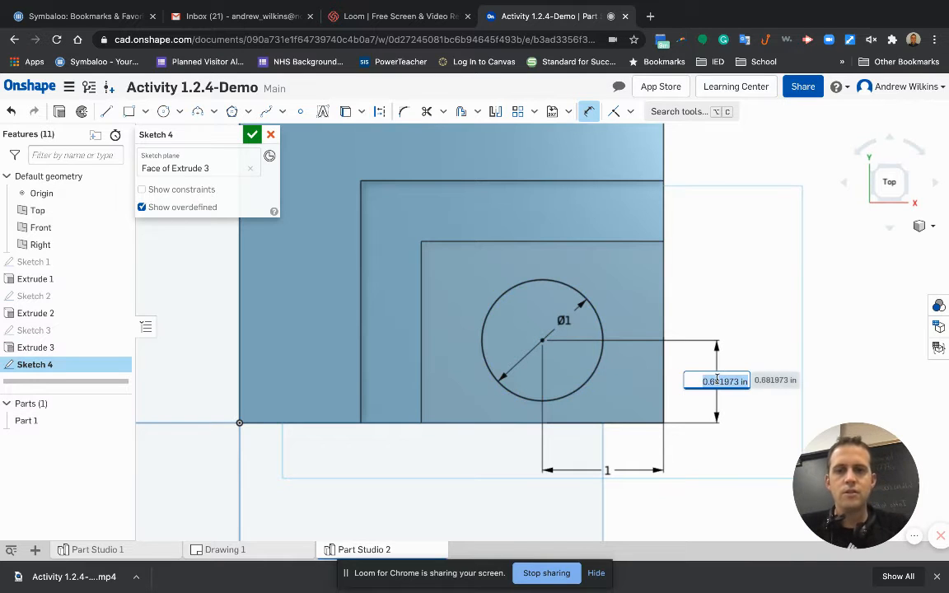
{"action": "key", "text": "Return"}
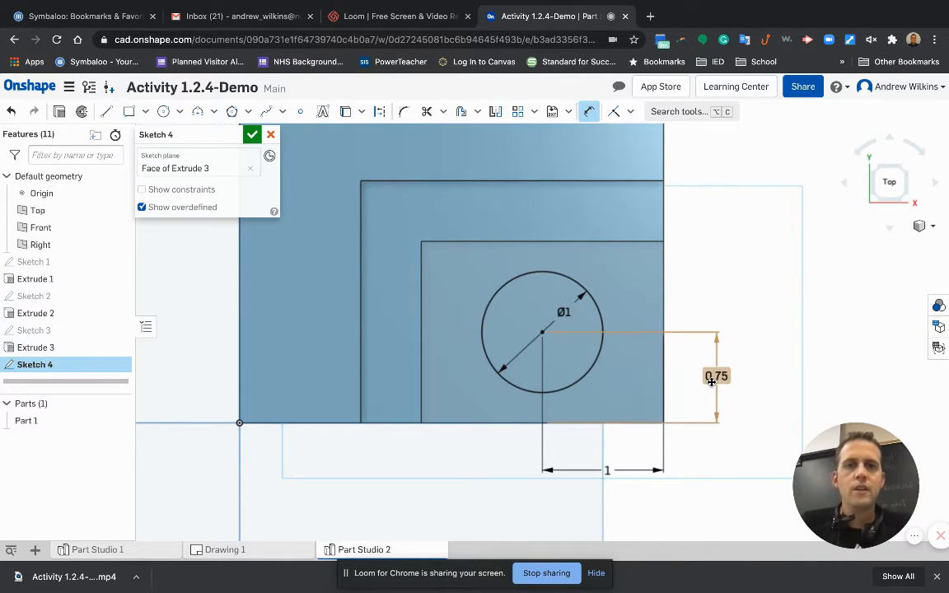
{"action": "left_click", "coordinate": [253, 134]}
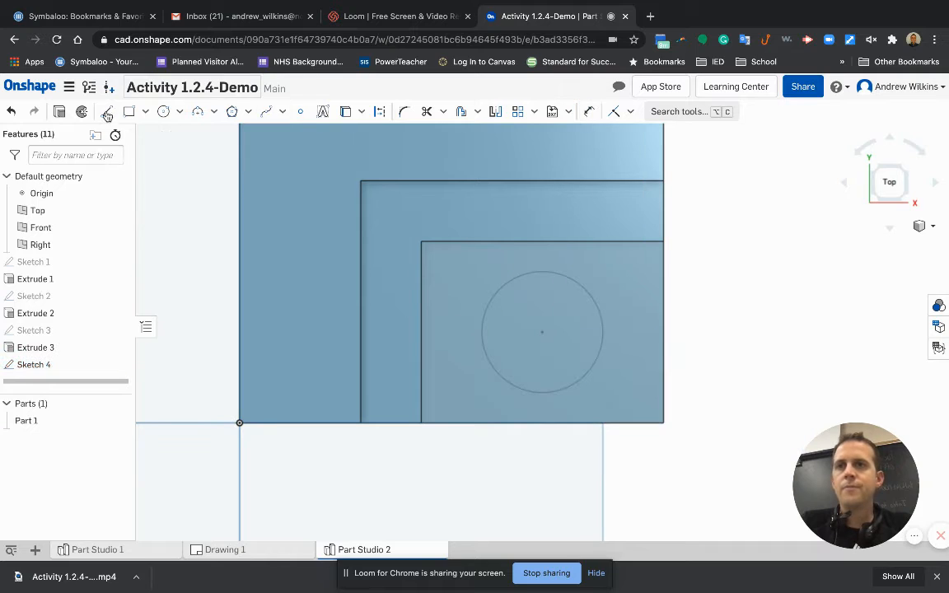
Step: Extrude the circle on the deepest cut's floor as a Remove with end type Through all to cut the hole
{"action": "left_click", "coordinate": [60, 116]}
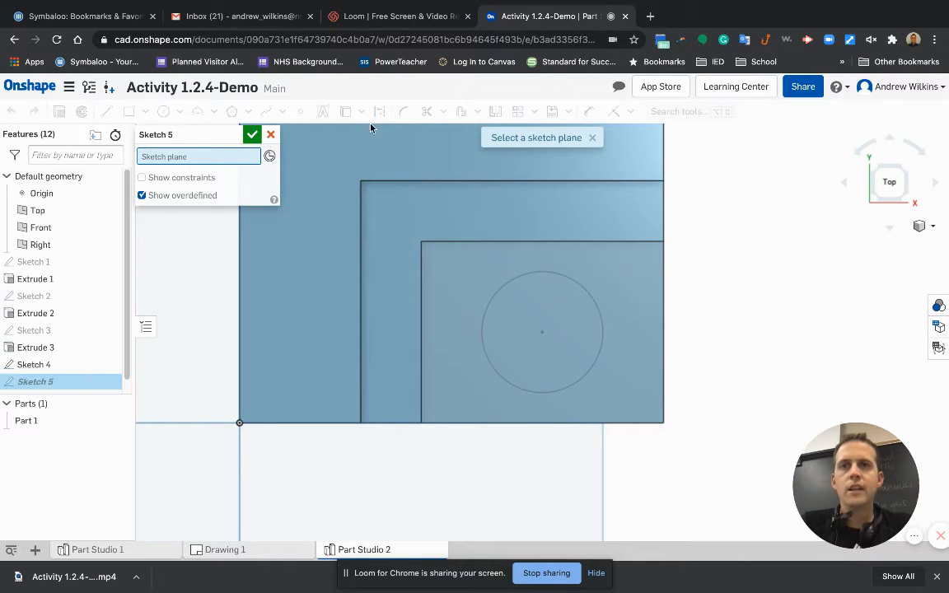
{"action": "key", "text": "Escape"}
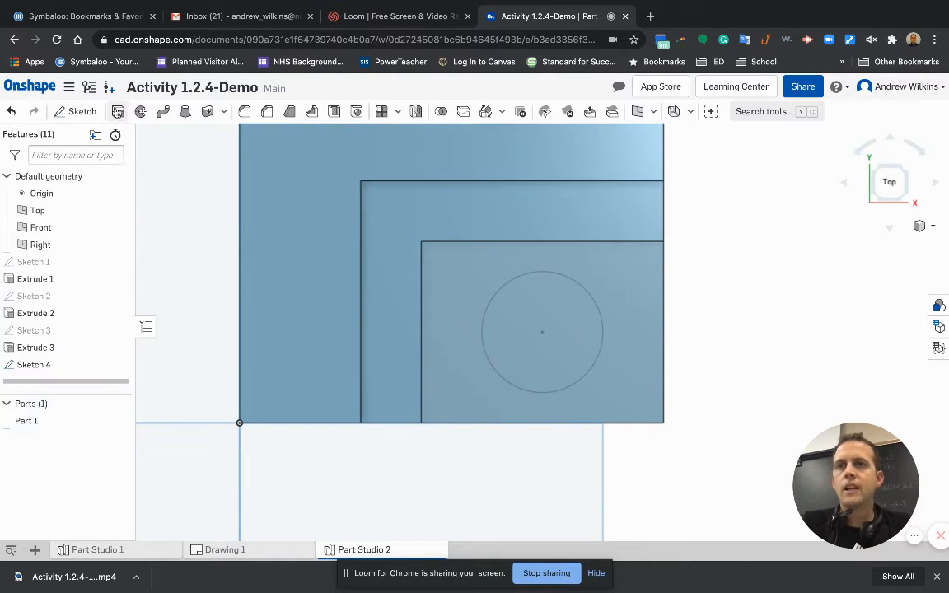
{"action": "key", "text": "shift+e"}
{"action": "left_click", "coordinate": [578, 341]}
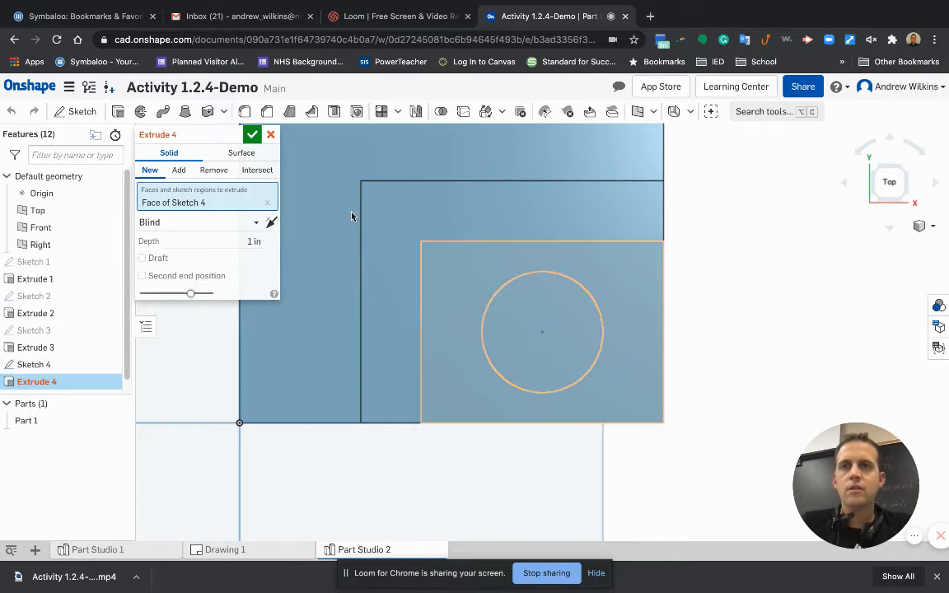
{"action": "left_click", "coordinate": [219, 171]}
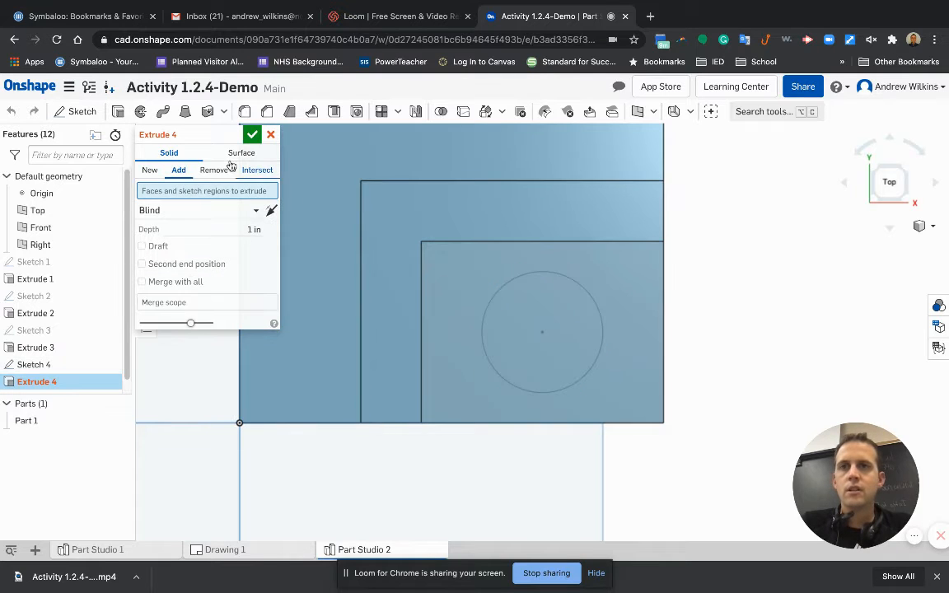
{"action": "left_click", "coordinate": [211, 222]}
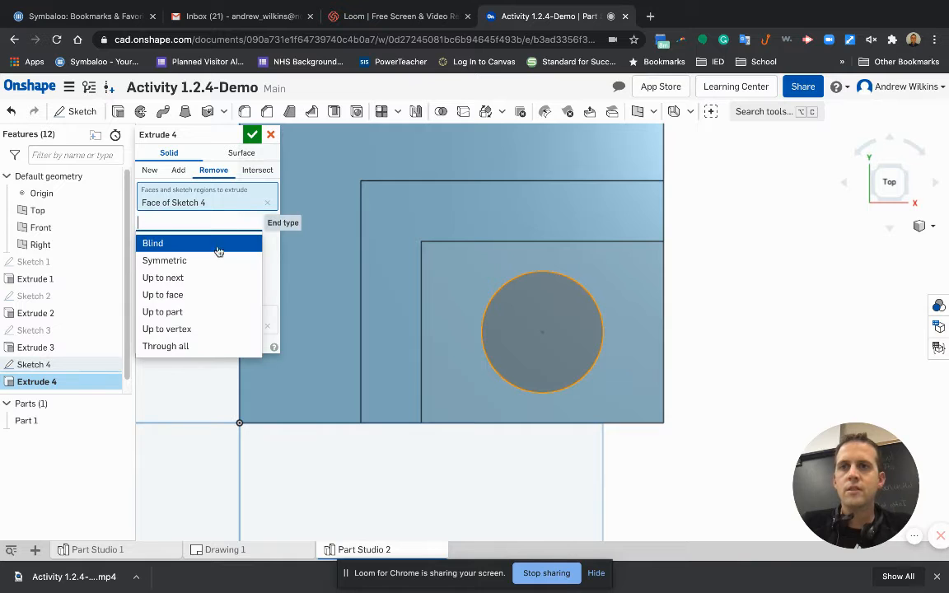
{"action": "left_click", "coordinate": [211, 346]}
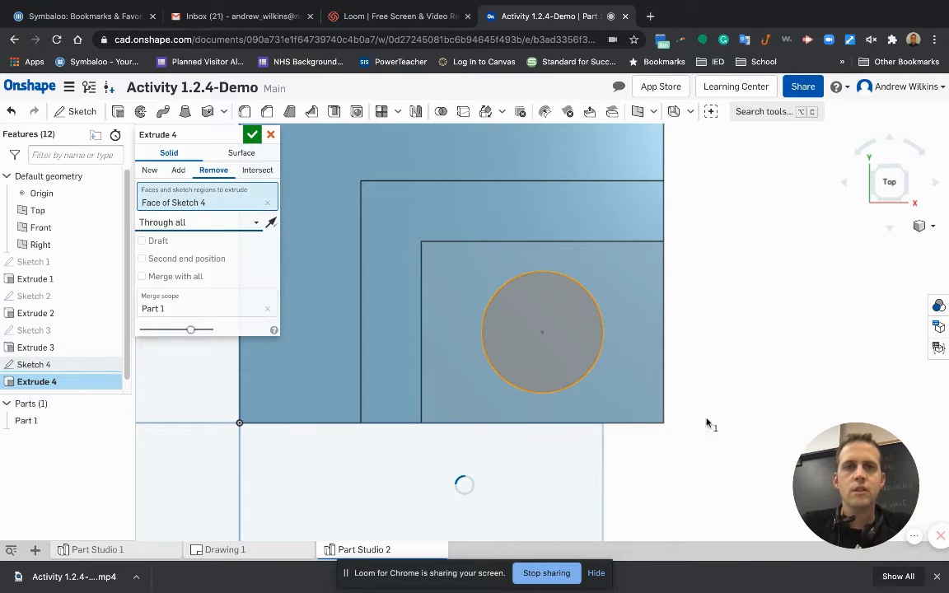
{"action": "right_click_drag", "start_coordinate": [715, 384], "coordinate": [655, 328]}
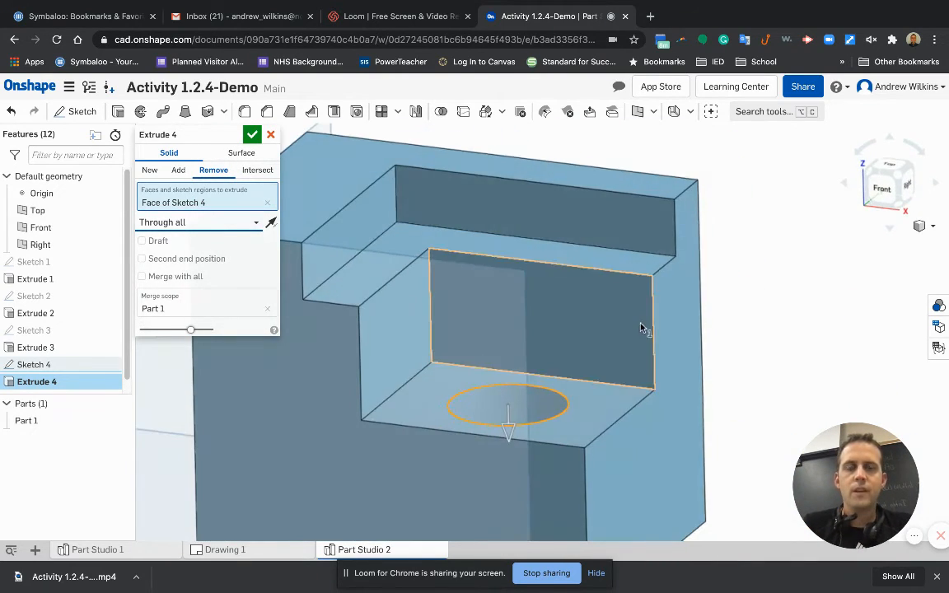
{"action": "scroll", "coordinate": [641, 326], "scroll_direction": "down", "scroll_amount": 5}
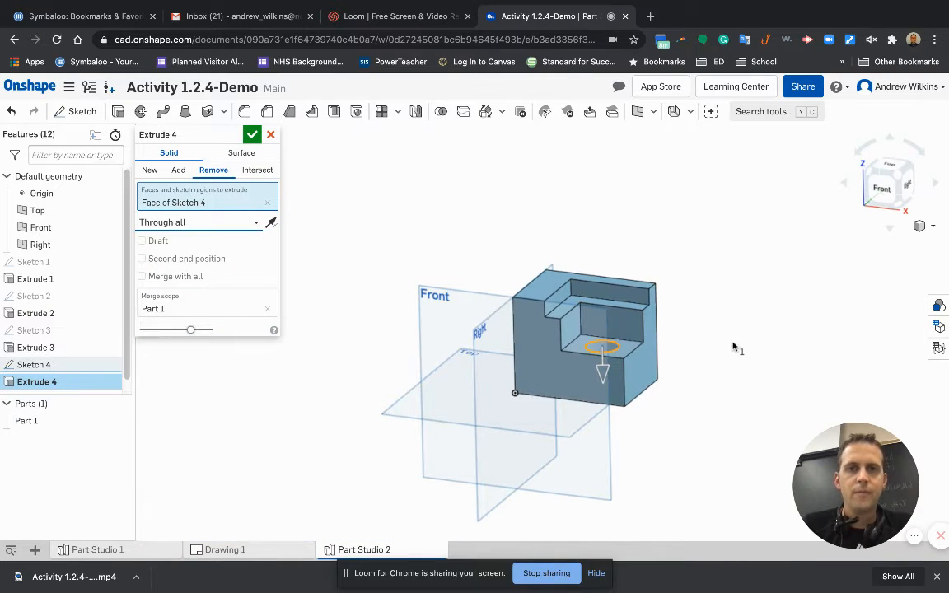
{"action": "right_click_drag", "start_coordinate": [735, 345], "coordinate": [727, 354]}
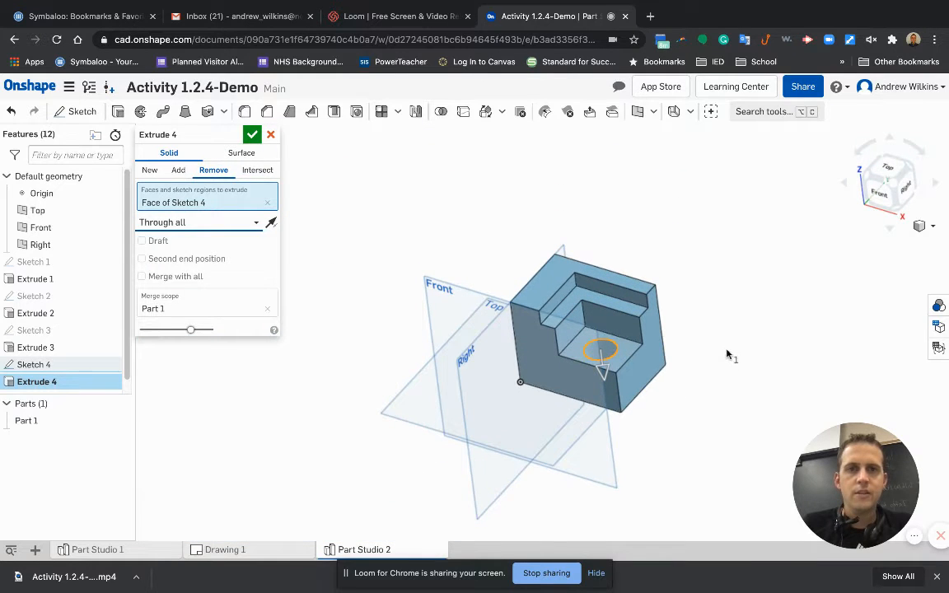
{"action": "left_click", "coordinate": [252, 134]}
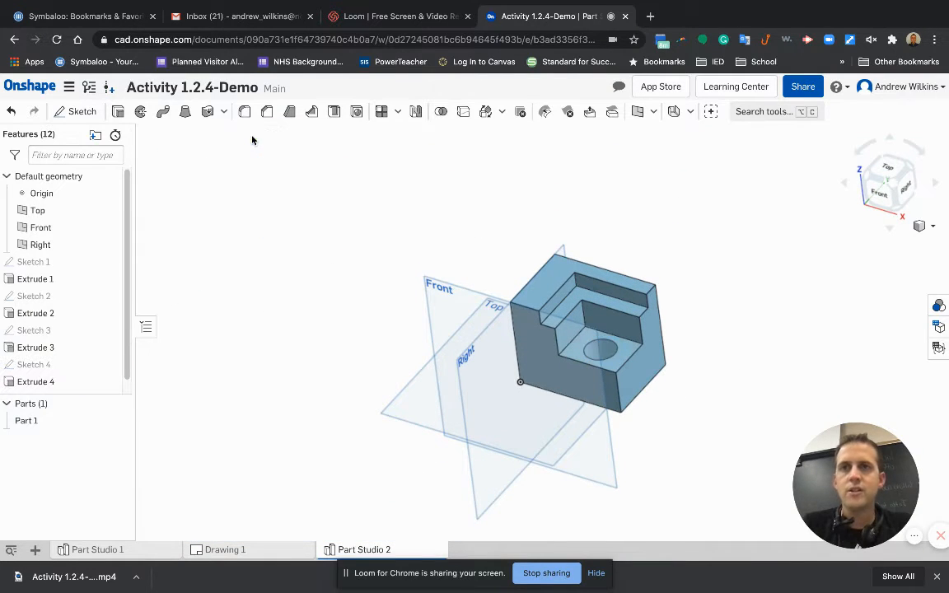
Step: Create a new drawing from the ANSI_A_INCH.dwt template with no views
{"action": "left_click", "coordinate": [34, 550]}
{"action": "left_click", "coordinate": [75, 493]}
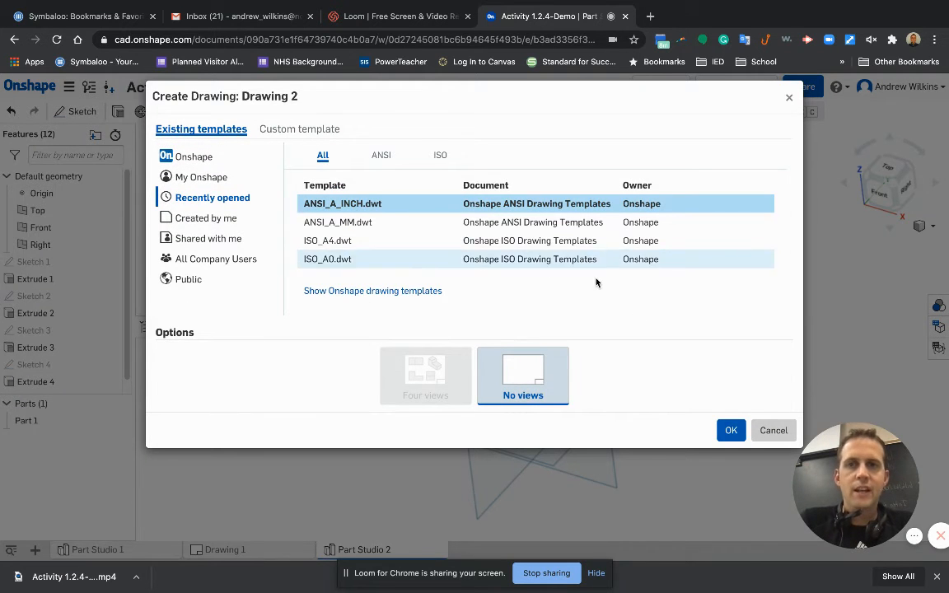
{"action": "left_click", "coordinate": [729, 430]}
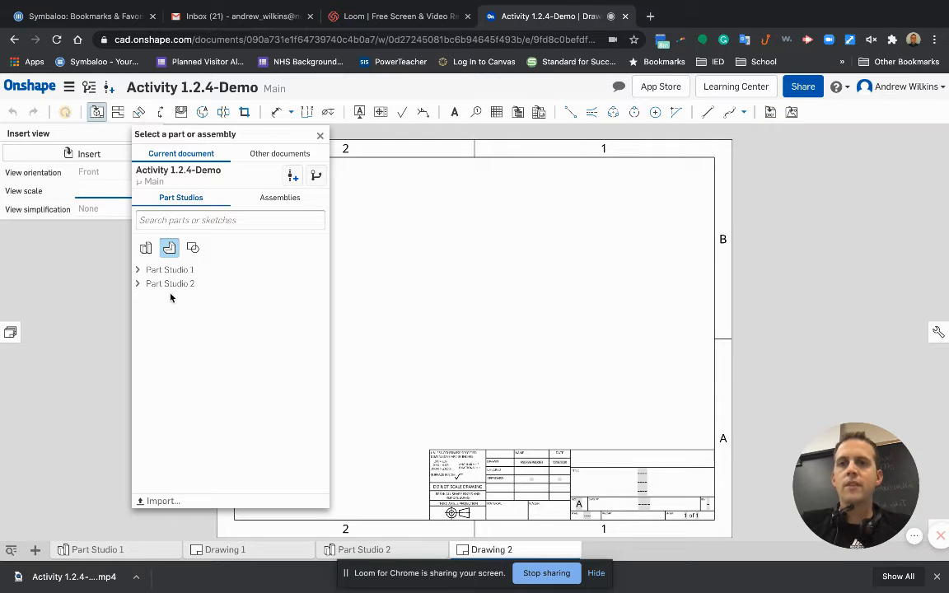
Step: Insert a 1:2 front view of Part 1 from Part Studio 2 in the lower-left area of the sheet
{"action": "left_click", "coordinate": [138, 283]}
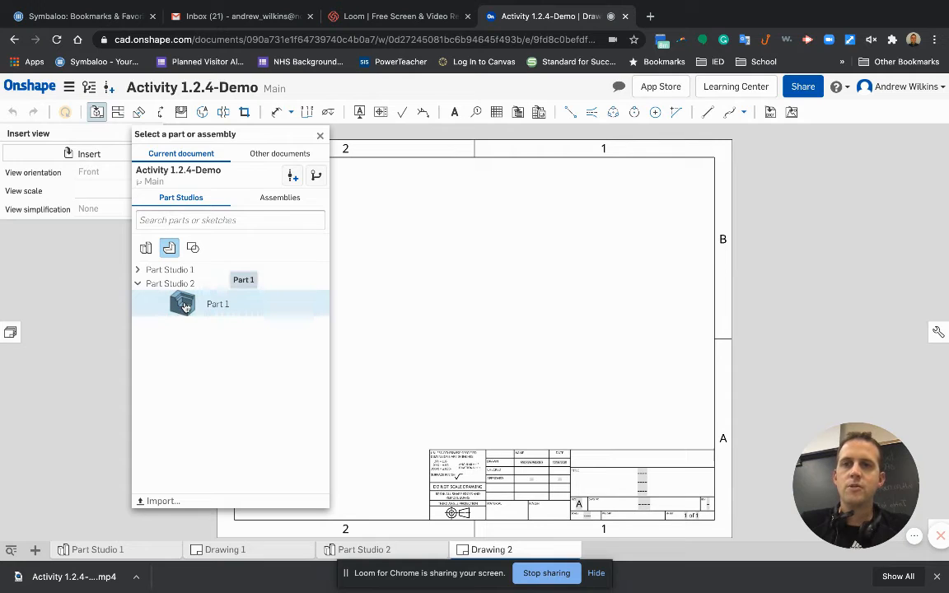
{"action": "left_click", "coordinate": [190, 307]}
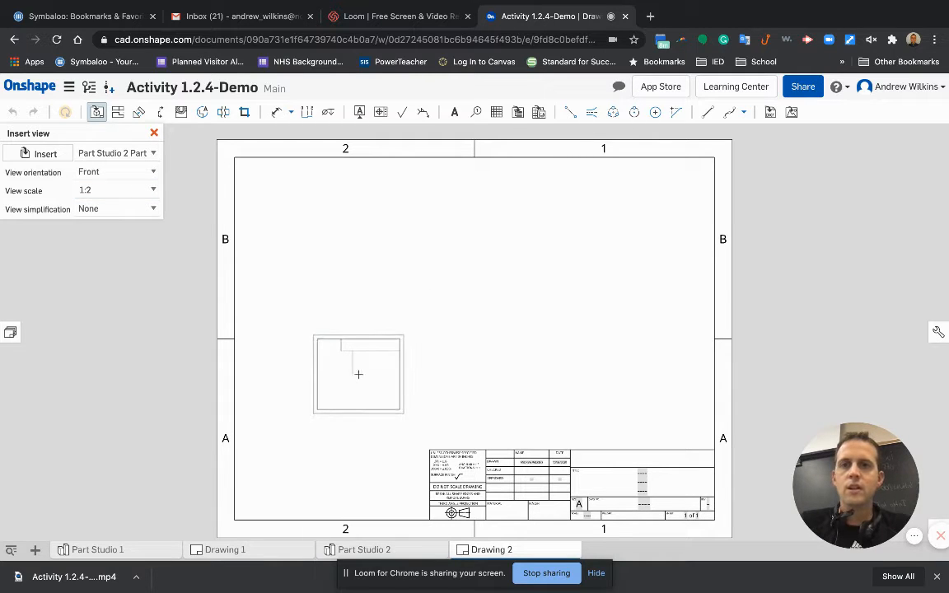
{"action": "left_click", "coordinate": [373, 378]}
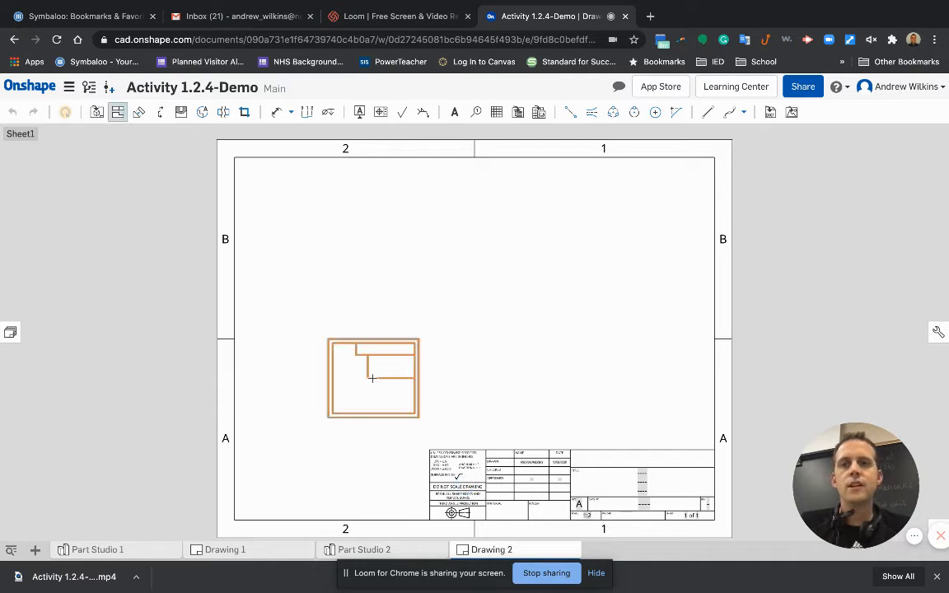
Step: Check the Word worksheet's view layout, then project a top view above the front view and an isometric view in the sheet's upper right
{"action": "key", "text": "ctrl+Left"}
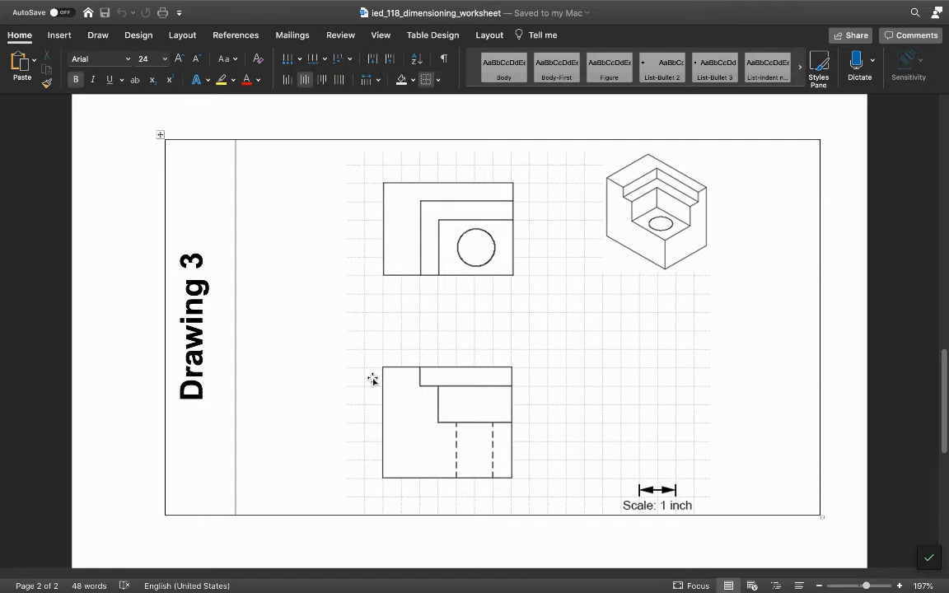
{"action": "key", "text": "ctrl+Right"}
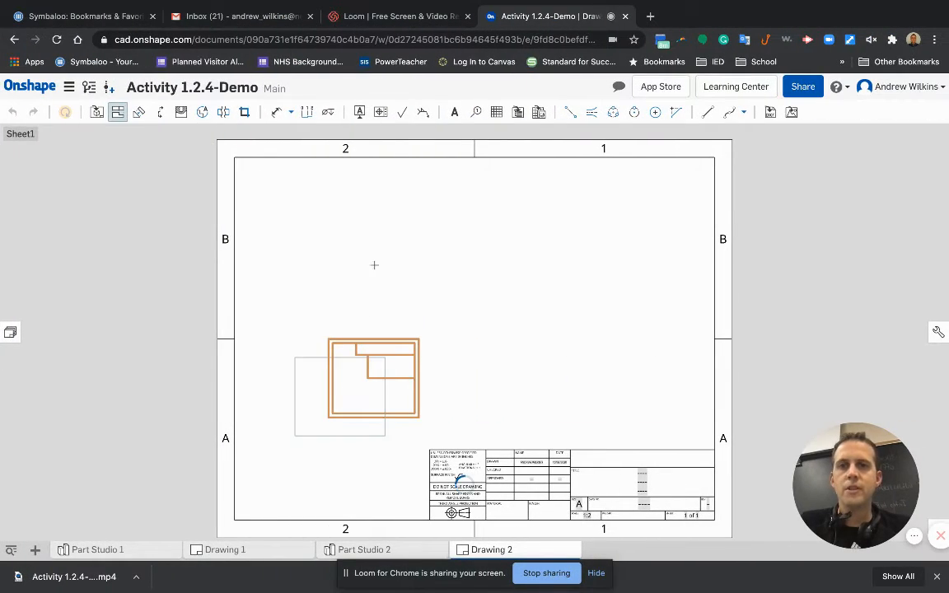
{"action": "left_click", "coordinate": [375, 224]}
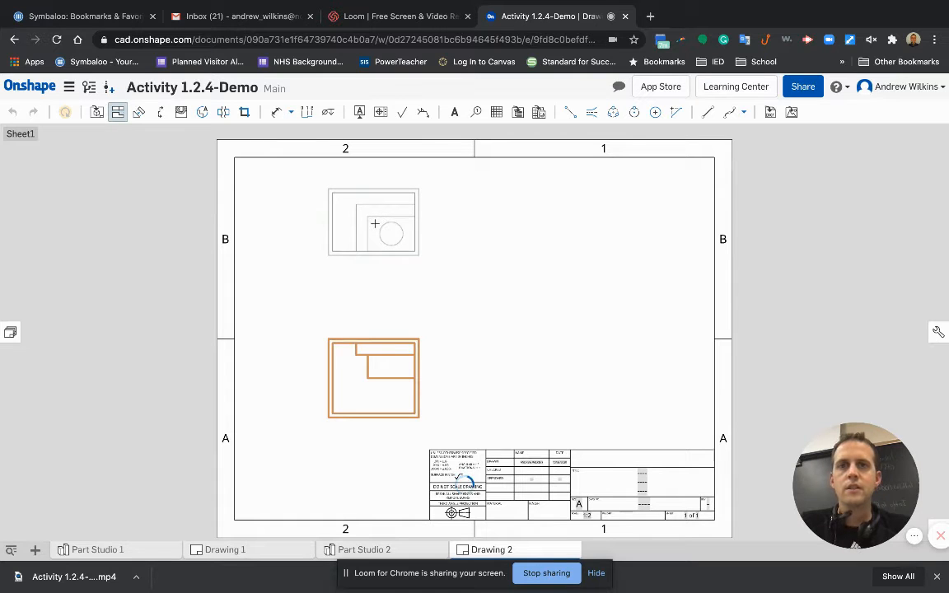
{"action": "left_click", "coordinate": [375, 224]}
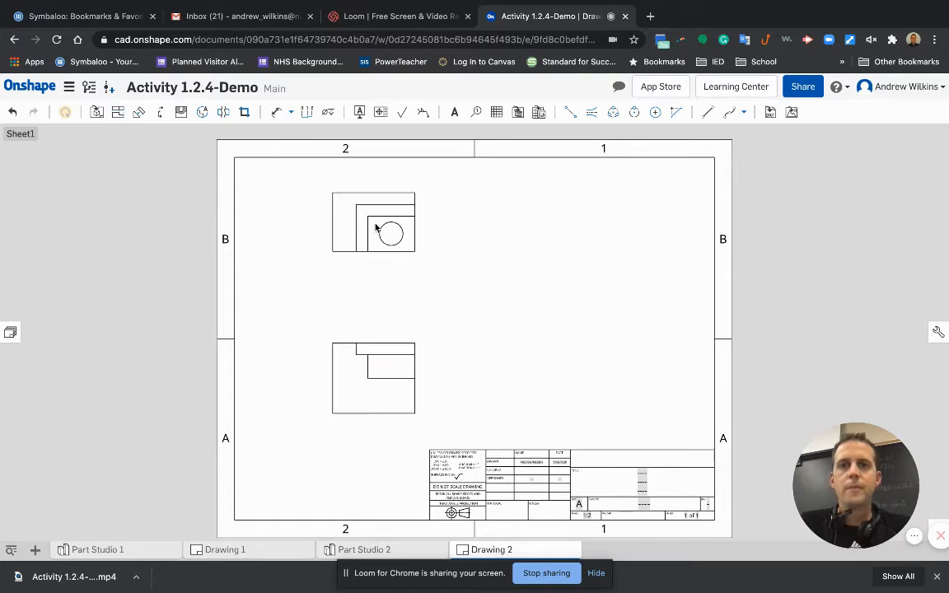
{"action": "left_click", "coordinate": [372, 378]}
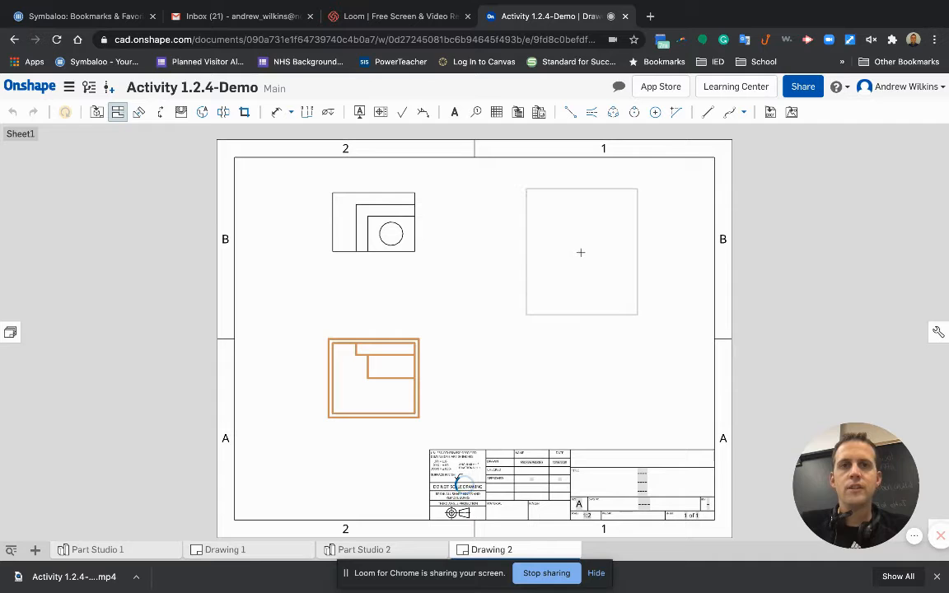
{"action": "left_click", "coordinate": [581, 252]}
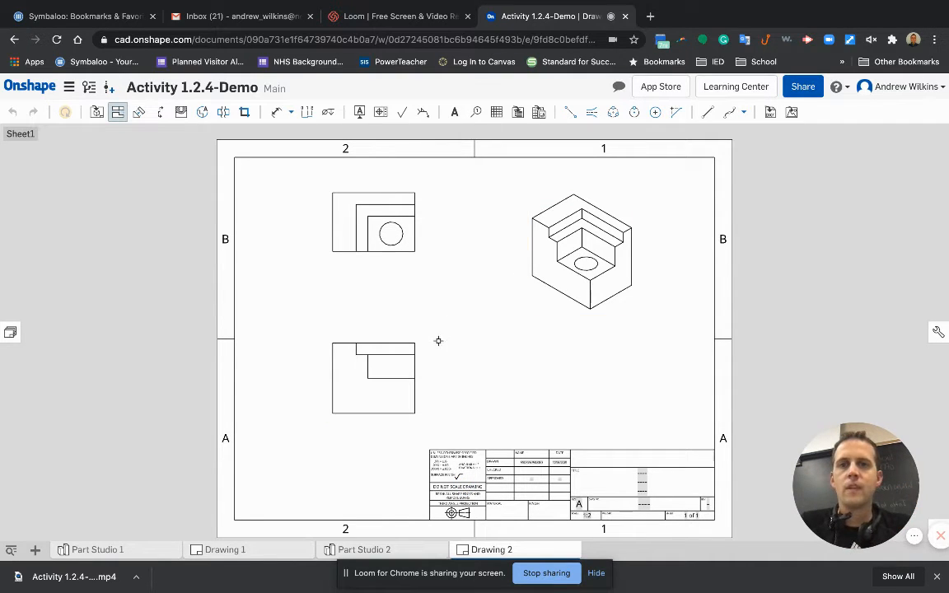
Step: Show hidden lines in the front view
{"action": "left_click", "coordinate": [278, 114]}
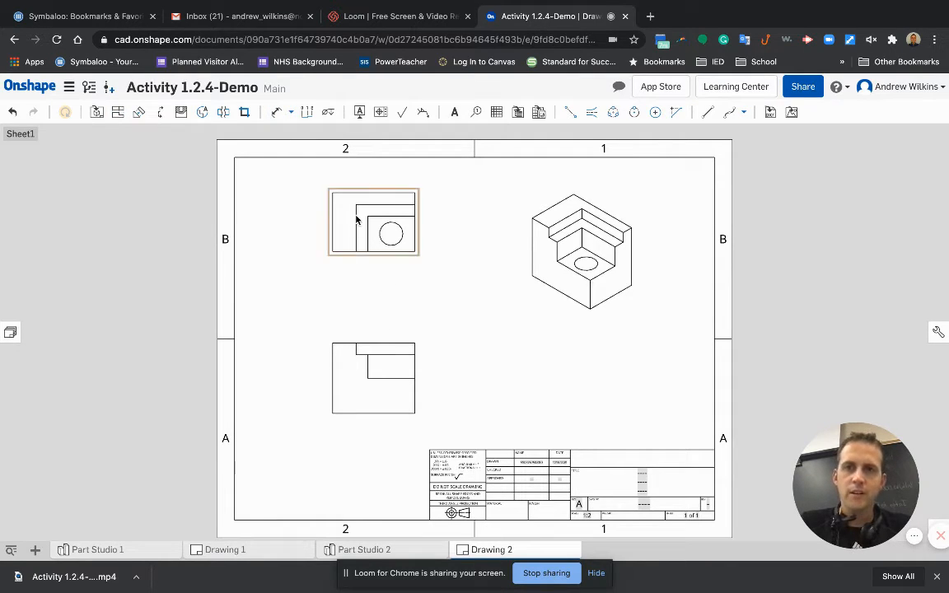
{"action": "right_click", "coordinate": [382, 378]}
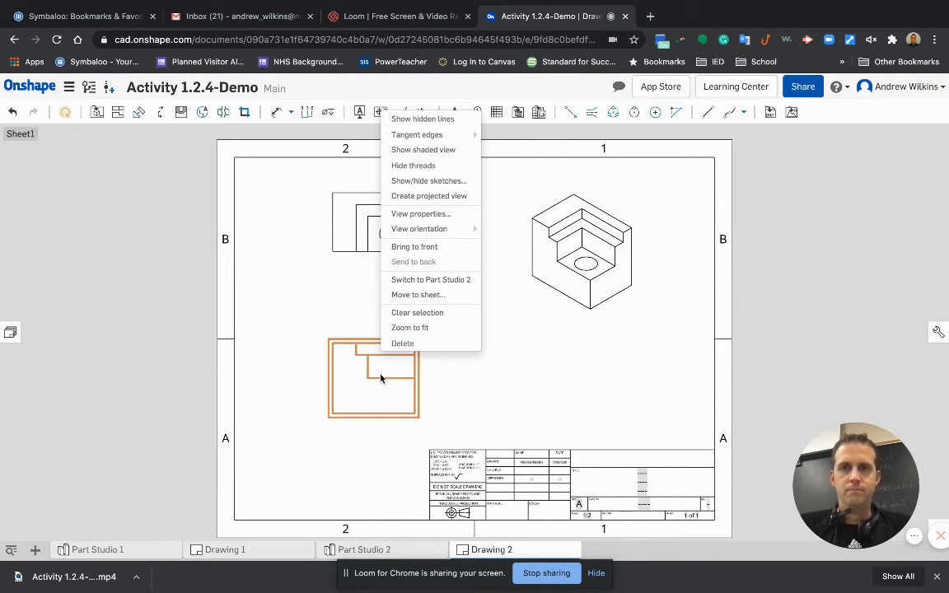
{"action": "left_click", "coordinate": [422, 120]}
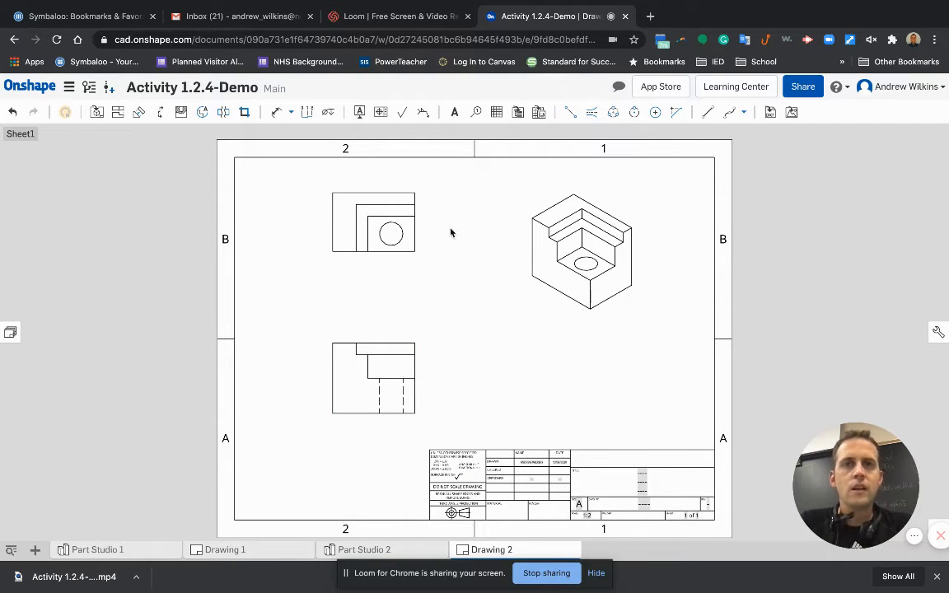
Step: Add a center mark plus vertical and horizontal centerlines to the hole in the top view
{"action": "left_click", "coordinate": [655, 112]}
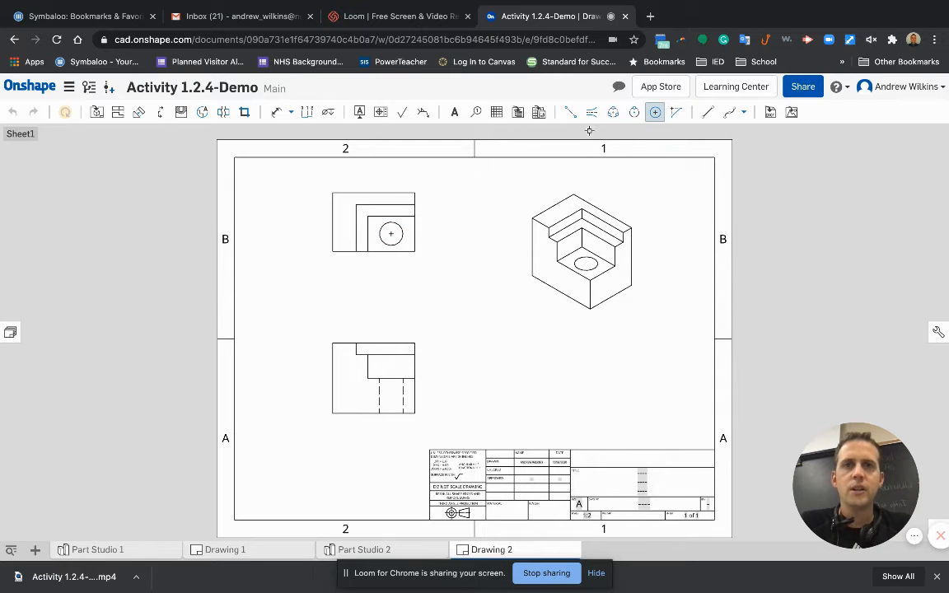
{"action": "scroll", "coordinate": [381, 248], "scroll_direction": "up", "scroll_amount": 5}
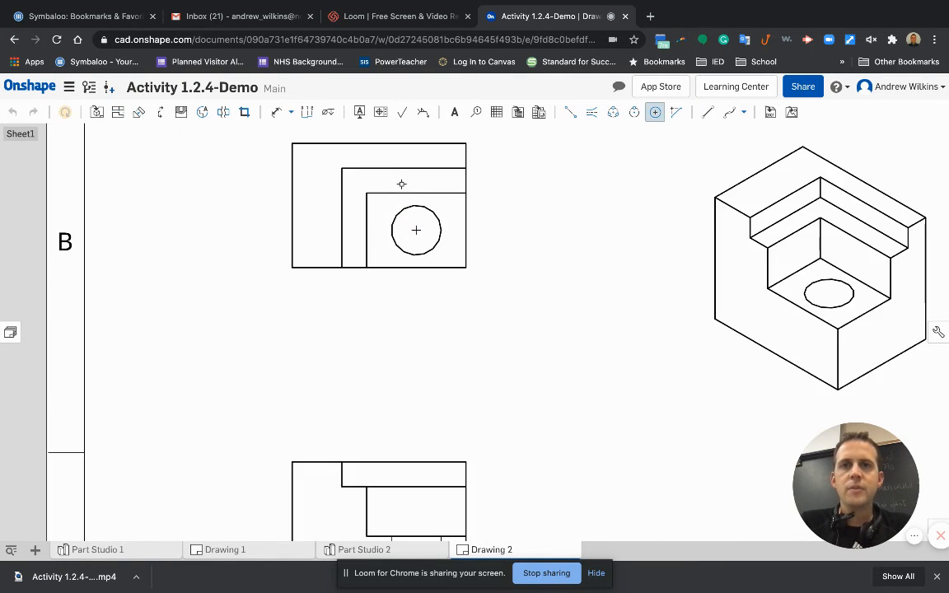
{"action": "scroll", "coordinate": [399, 188], "scroll_direction": "down", "scroll_amount": 2}
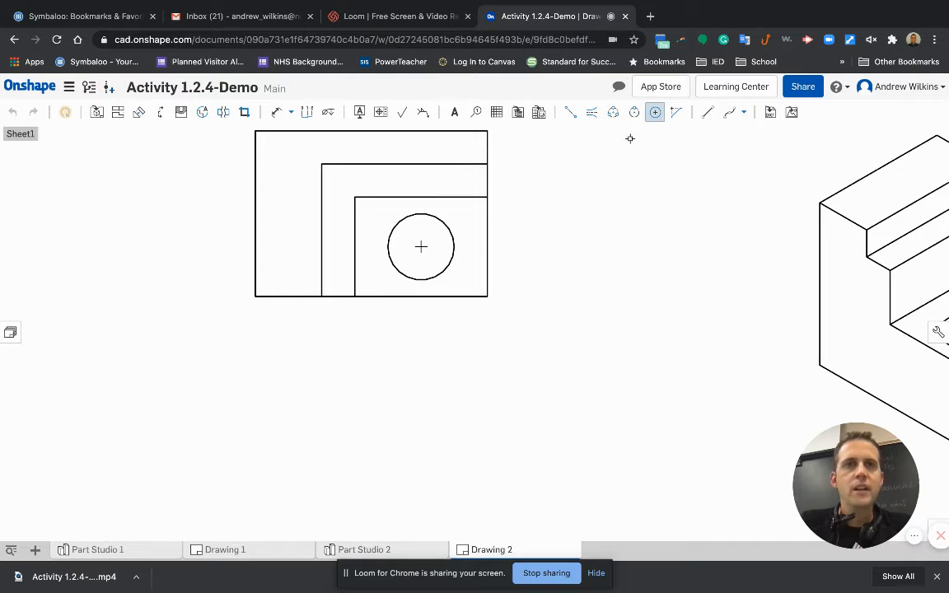
{"action": "left_click", "coordinate": [570, 112]}
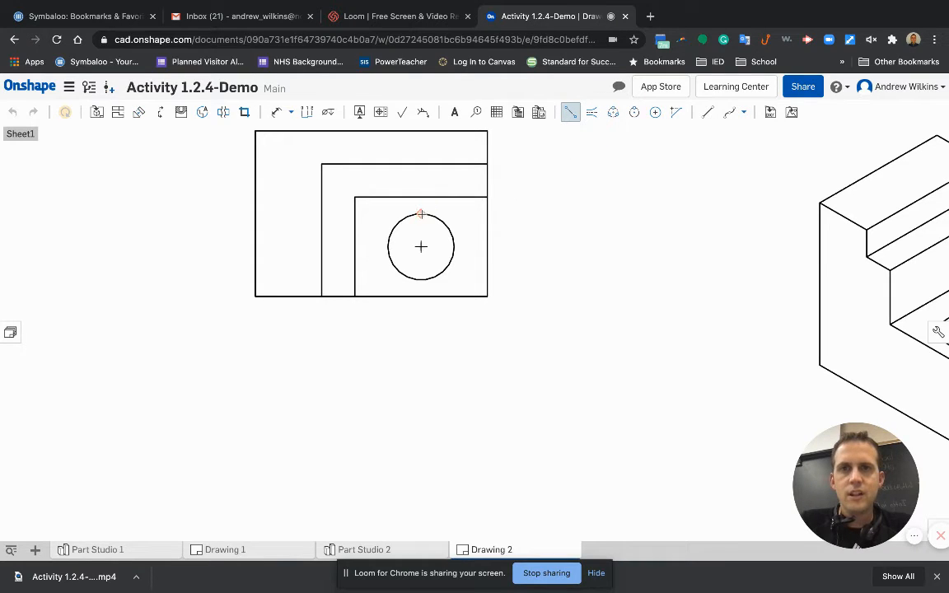
{"action": "left_click", "coordinate": [421, 215]}
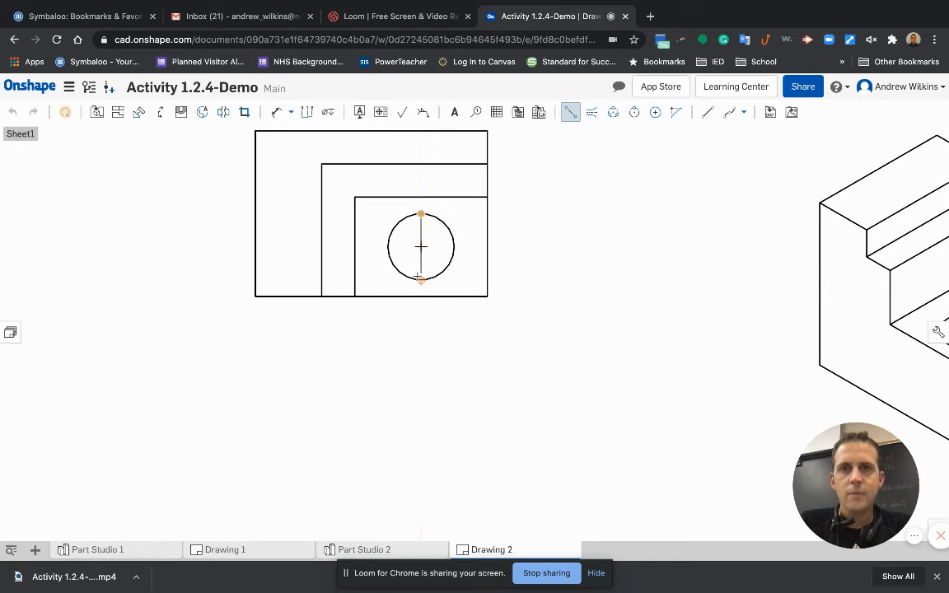
{"action": "left_click", "coordinate": [421, 279]}
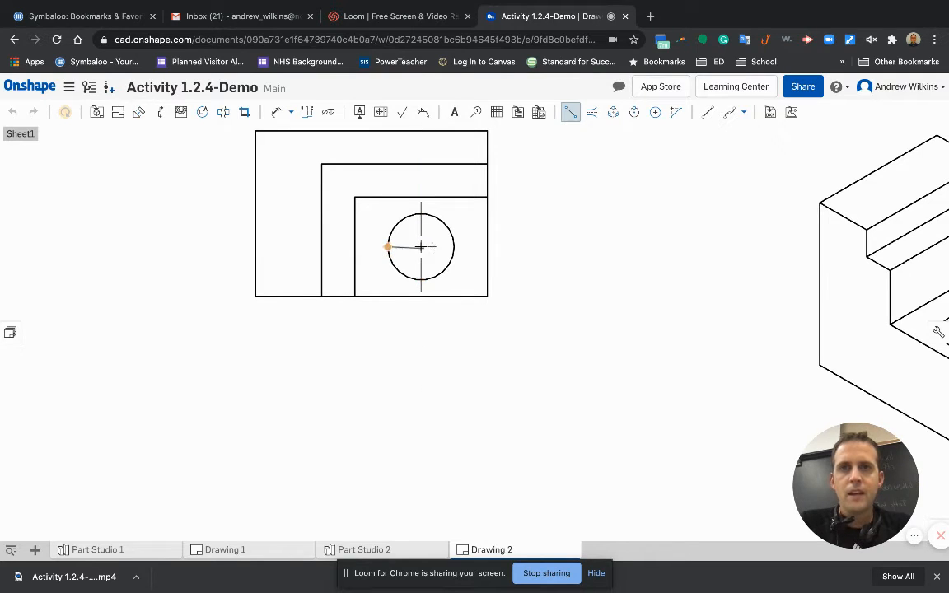
{"action": "left_click", "coordinate": [449, 253]}
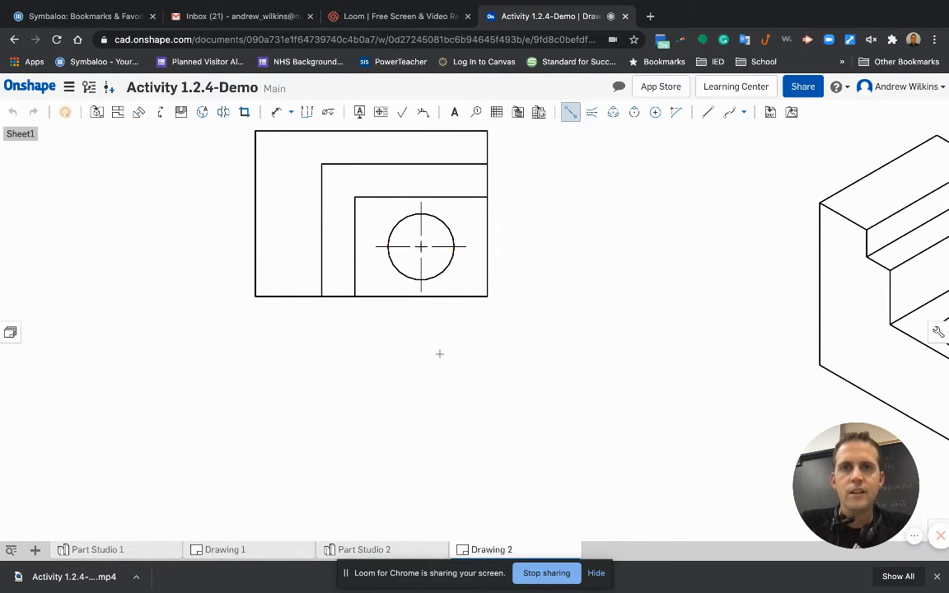
Step: Draw a vertical centerline midway between the hole's hidden lines in the front view, from the step floor to the base edge
{"action": "middle_click_drag", "start_coordinate": [438, 360], "coordinate": [463, 194]}
{"action": "middle_click_drag", "start_coordinate": [472, 341], "coordinate": [453, 185]}
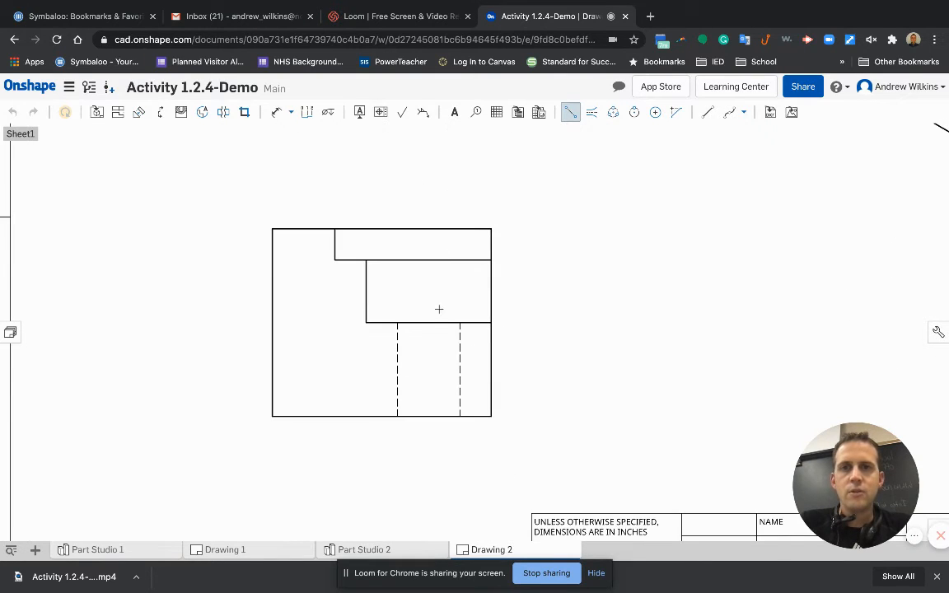
{"action": "left_click", "coordinate": [429, 323]}
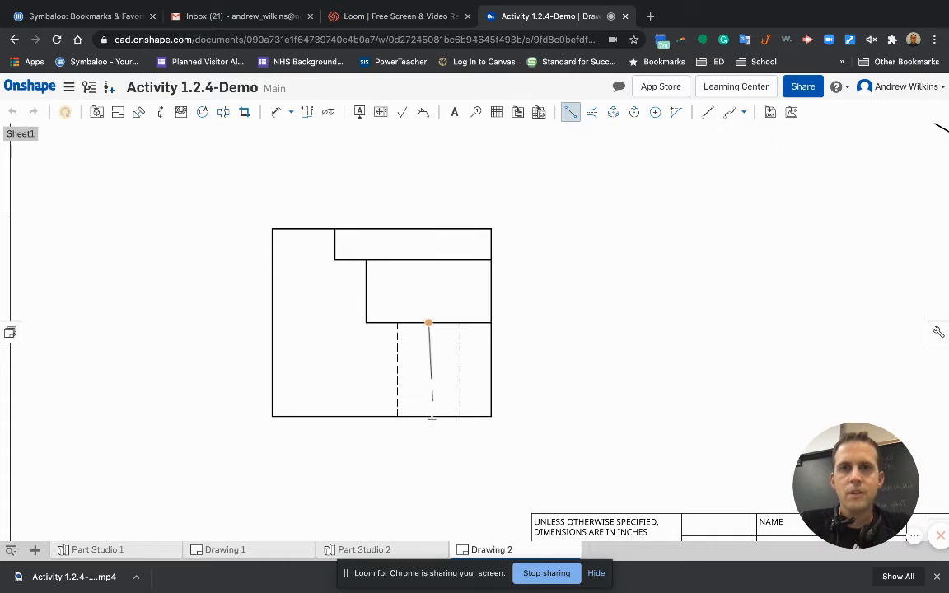
{"action": "left_click", "coordinate": [482, 448]}
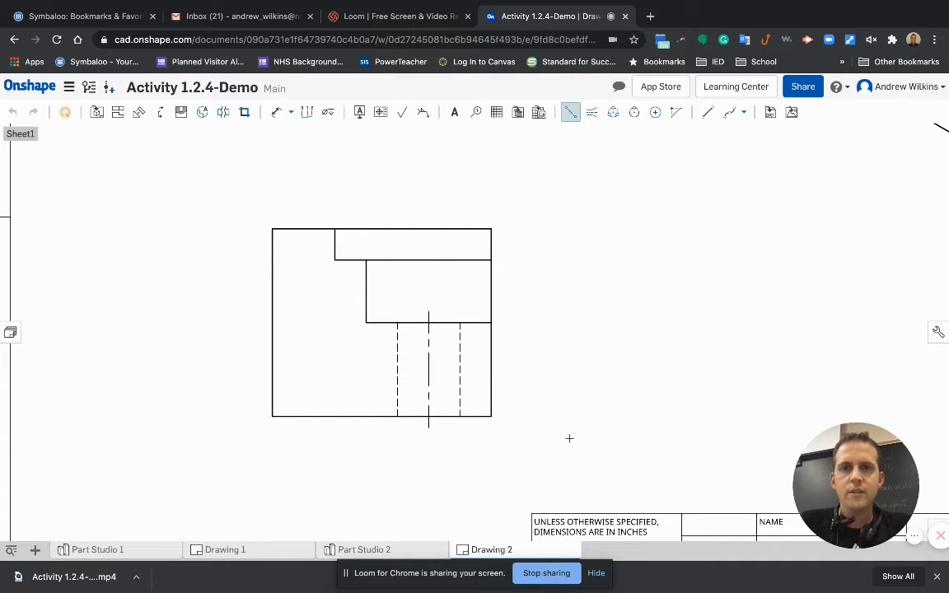
{"action": "scroll", "coordinate": [598, 340], "scroll_direction": "down", "scroll_amount": 3}
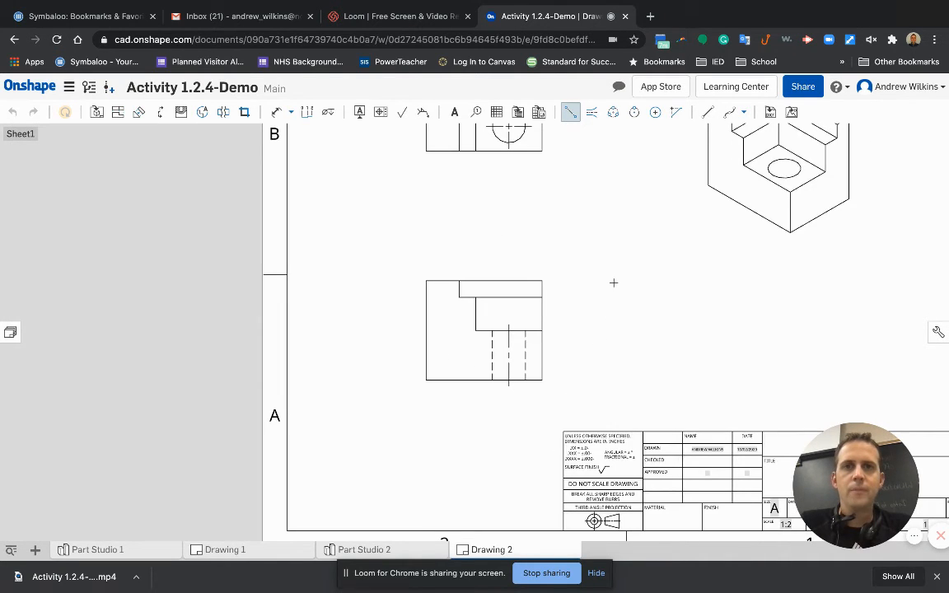
Step: Dimension the hole center's horizontal distance from the right edge and vertical distance from the lower edge in the top view
{"action": "middle_click_drag", "start_coordinate": [613, 283], "coordinate": [545, 383]}
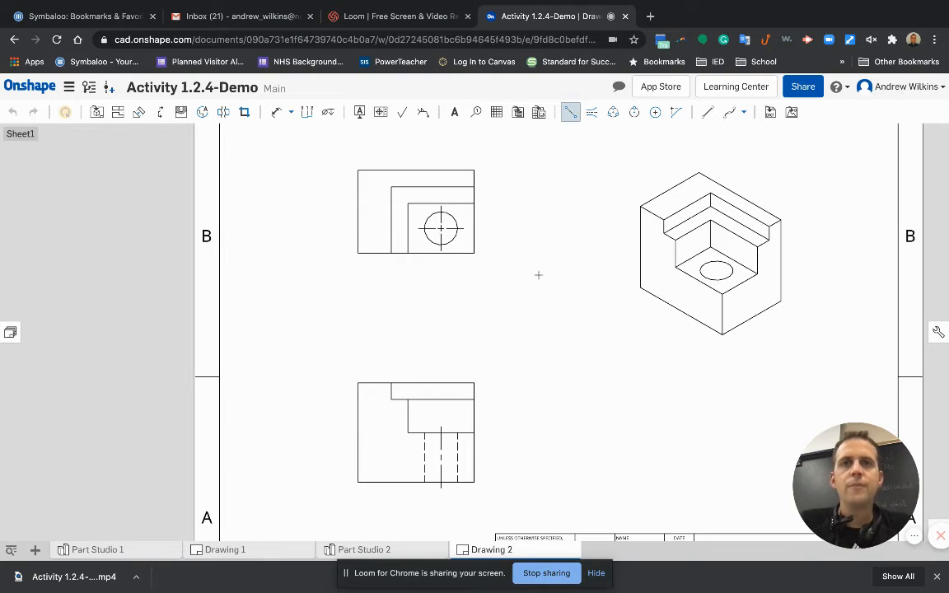
{"action": "key", "text": "Escape"}
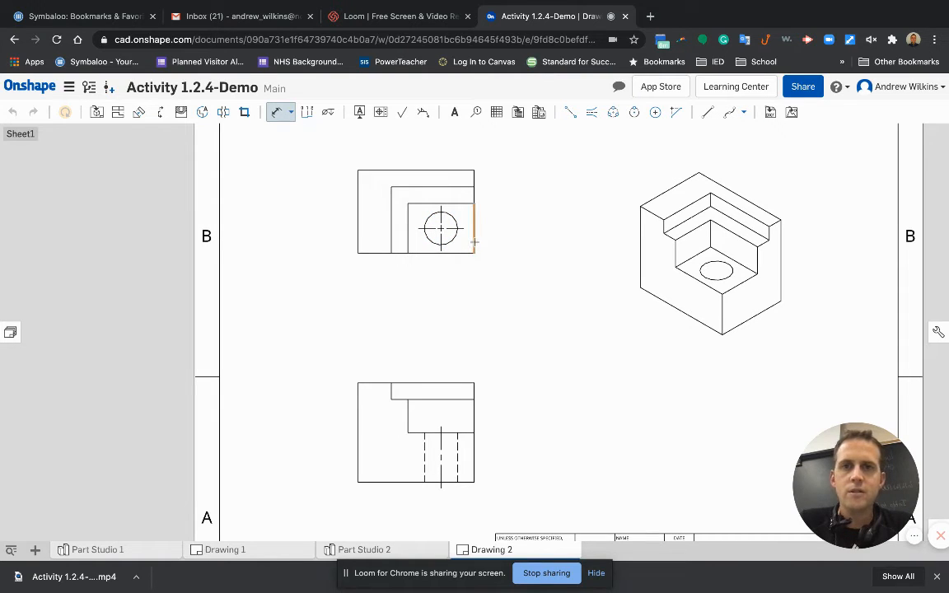
{"action": "left_click", "coordinate": [442, 239]}
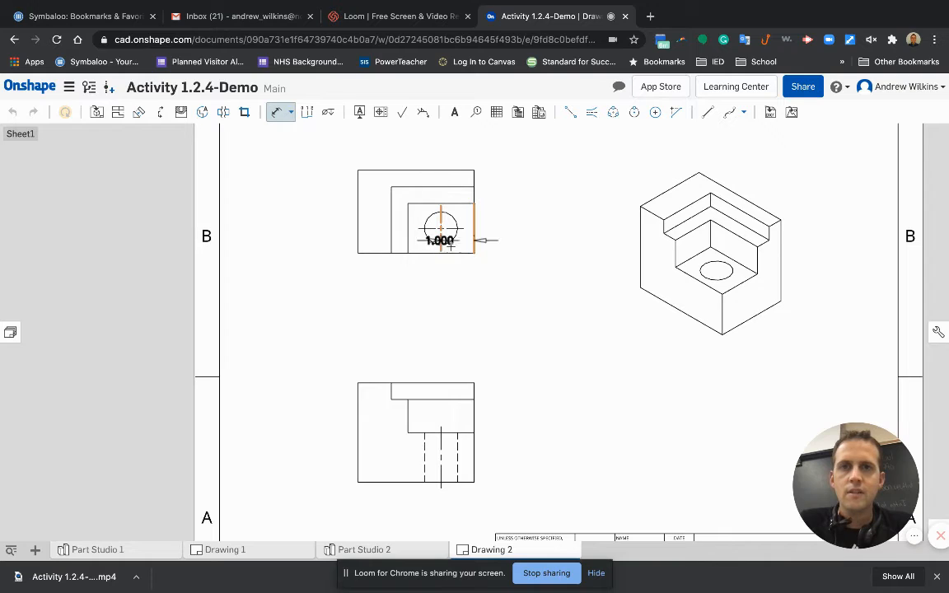
{"action": "left_click", "coordinate": [458, 270]}
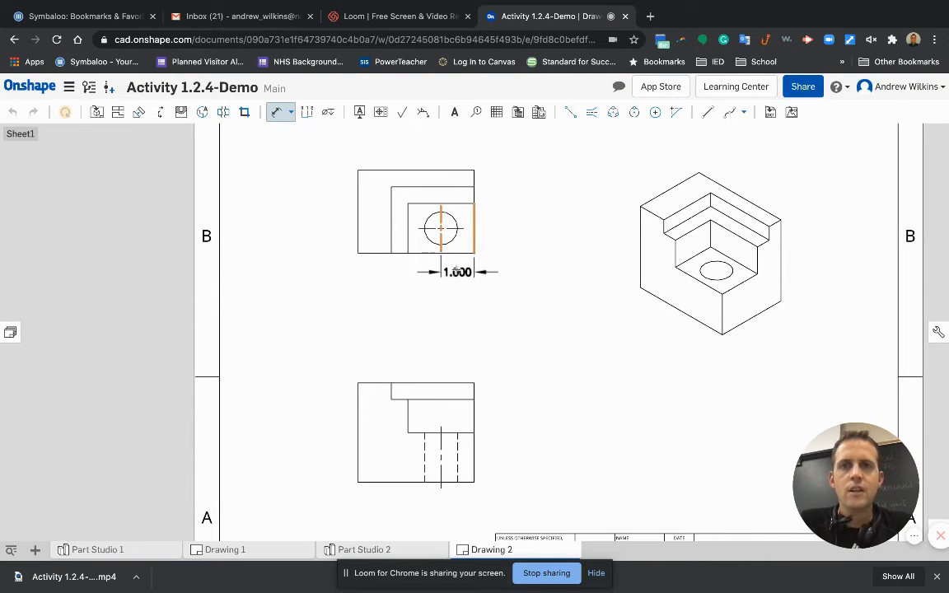
{"action": "left_click", "coordinate": [455, 267]}
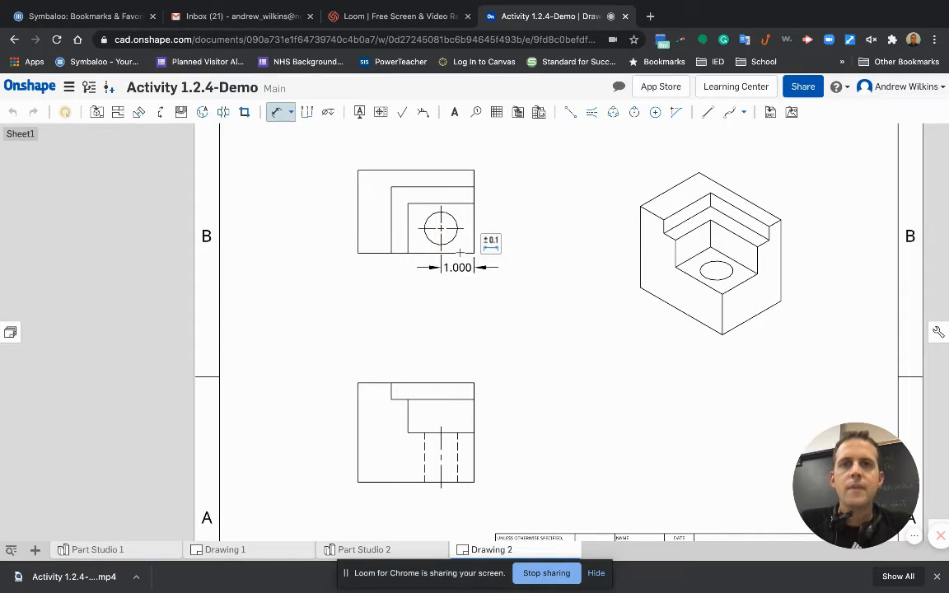
{"action": "left_click", "coordinate": [461, 253]}
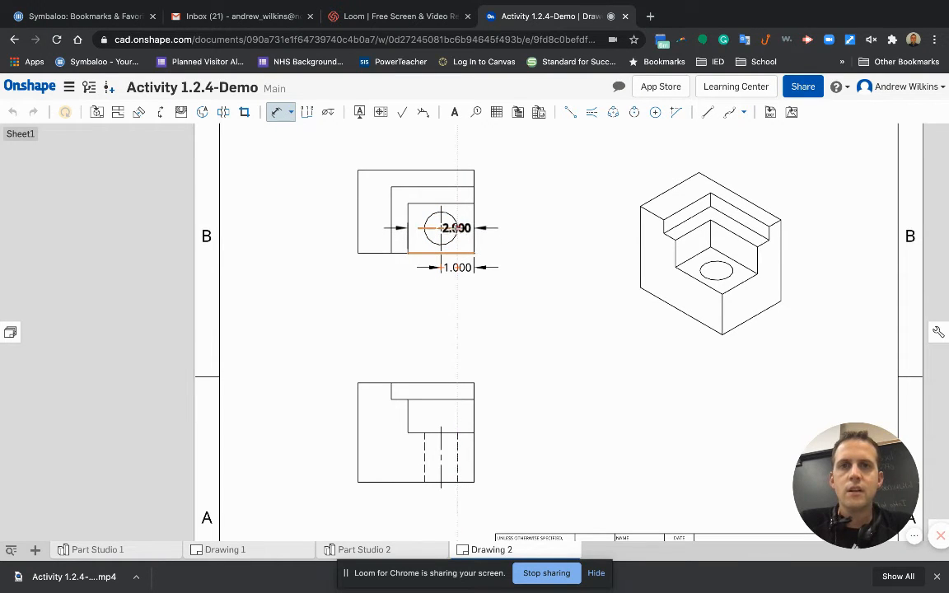
{"action": "left_click", "coordinate": [449, 228]}
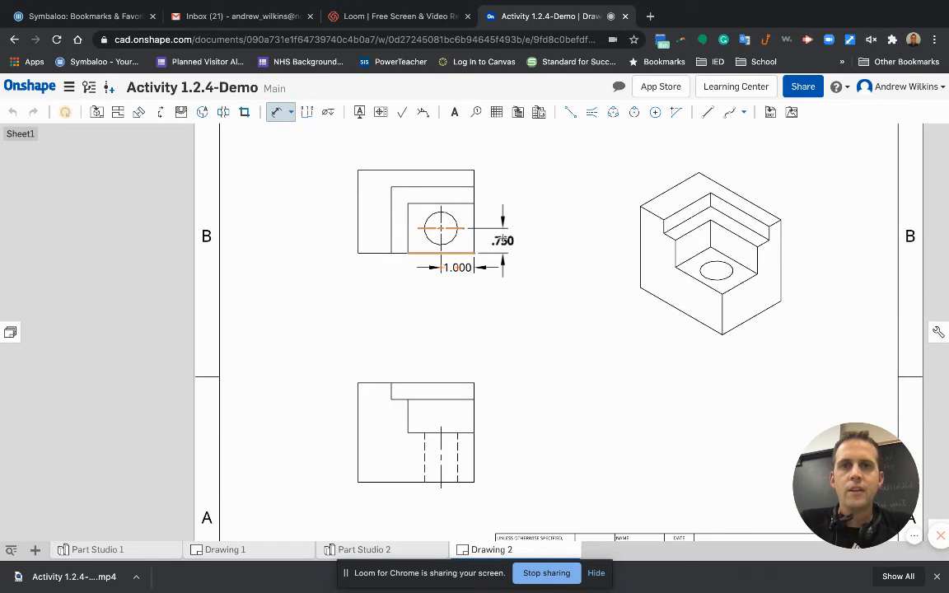
{"action": "left_click", "coordinate": [502, 240]}
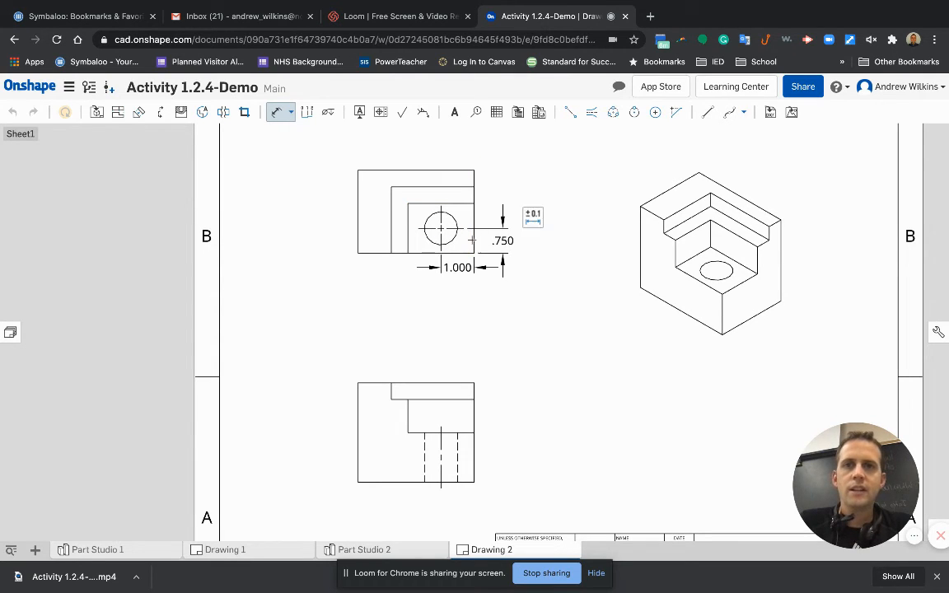
Step: Dimension the depths of the inner and outer steps from the top view's lower edge, placing them progressively farther right of the view
{"action": "left_click", "coordinate": [466, 252]}
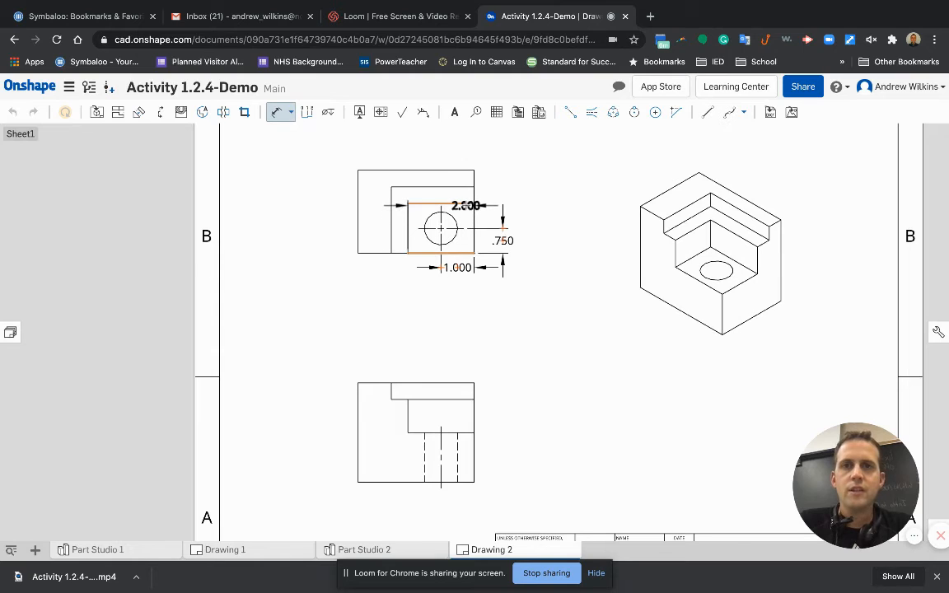
{"action": "left_click", "coordinate": [449, 203]}
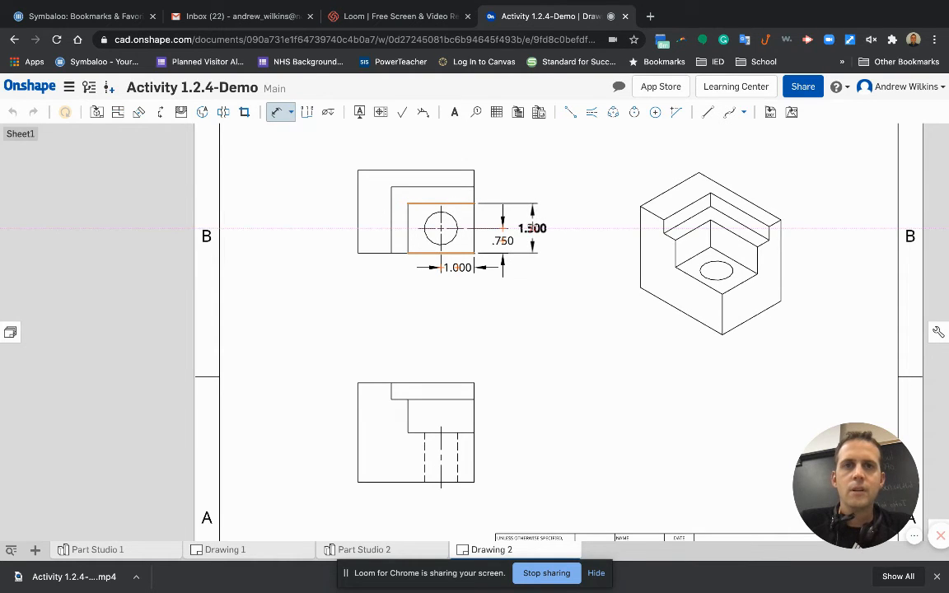
{"action": "left_click", "coordinate": [532, 228]}
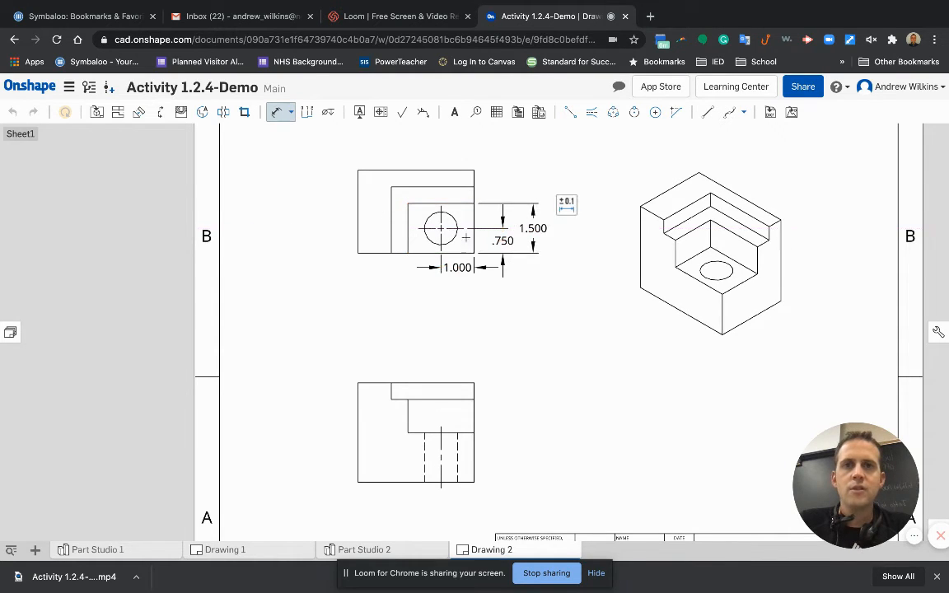
{"action": "left_click", "coordinate": [460, 253]}
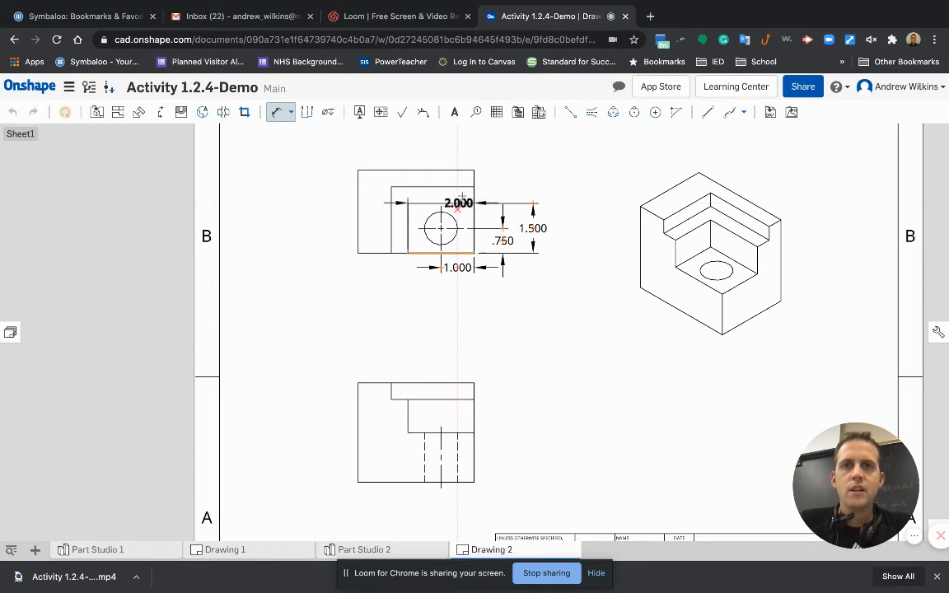
{"action": "left_click", "coordinate": [464, 188]}
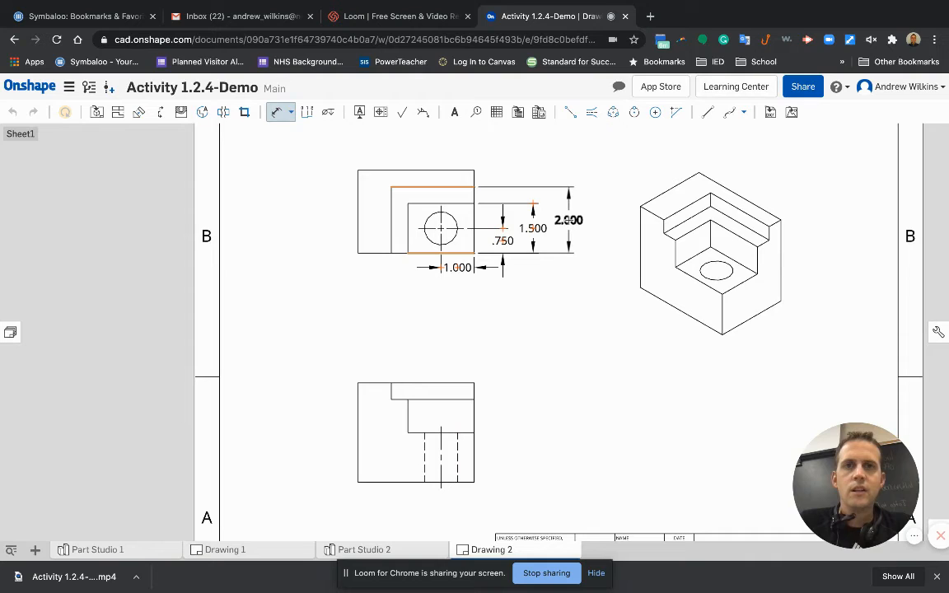
{"action": "left_click", "coordinate": [568, 220]}
Step: Dimension the block's overall depth in the top view outside the step depths, then shift its text slightly upward to stagger it
{"action": "left_click", "coordinate": [460, 253]}
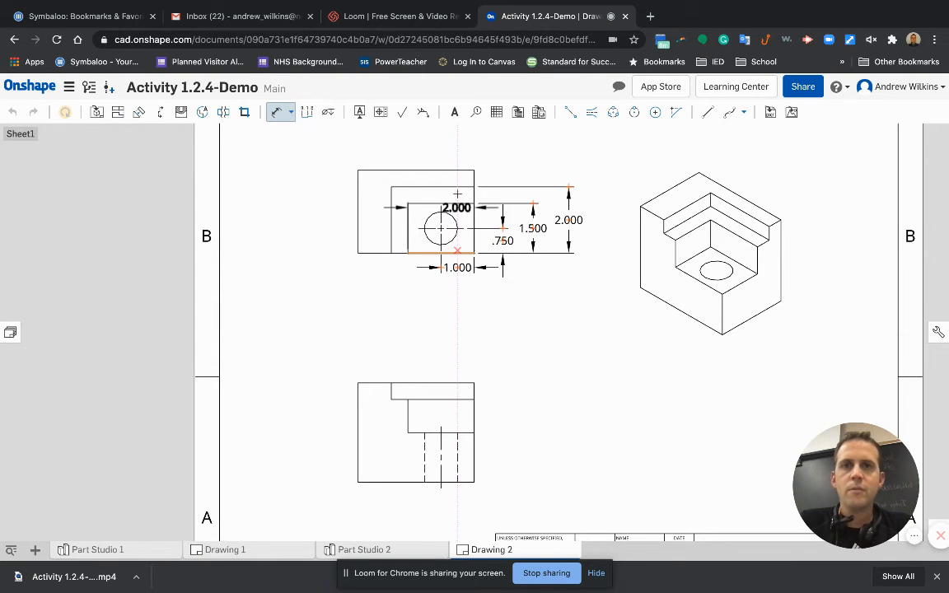
{"action": "left_click", "coordinate": [465, 169]}
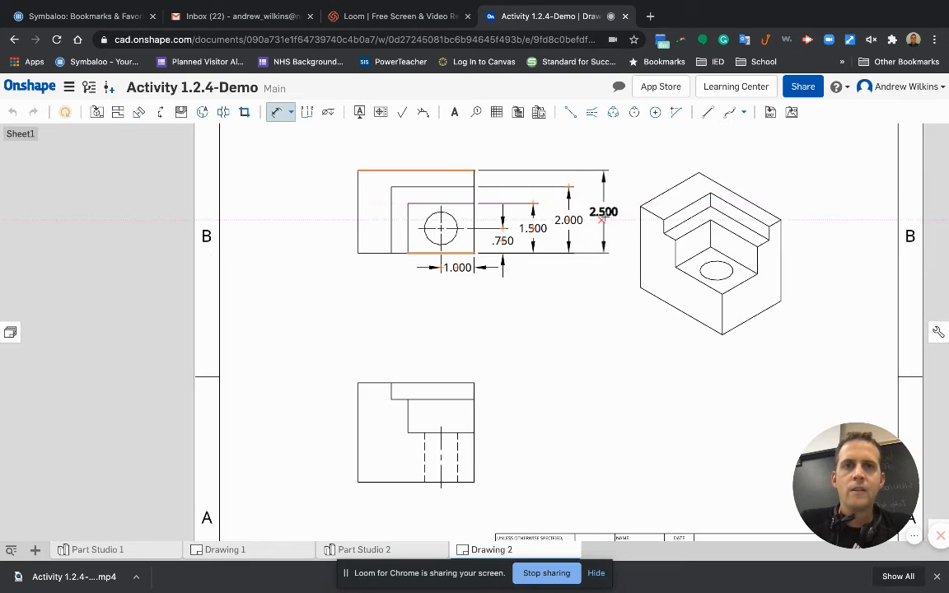
{"action": "left_click", "coordinate": [605, 219]}
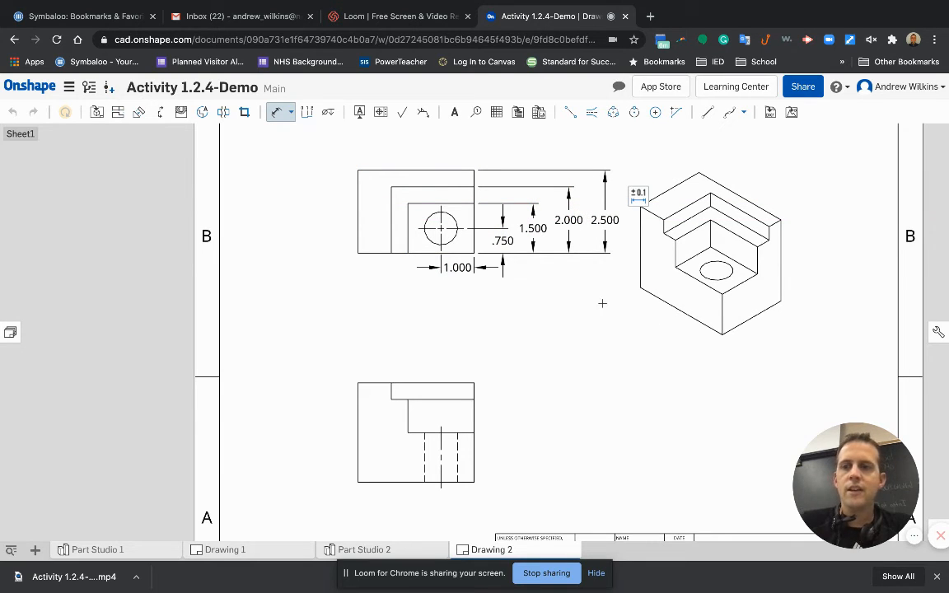
{"action": "key", "text": "Escape"}
{"action": "left_click", "coordinate": [605, 240]}
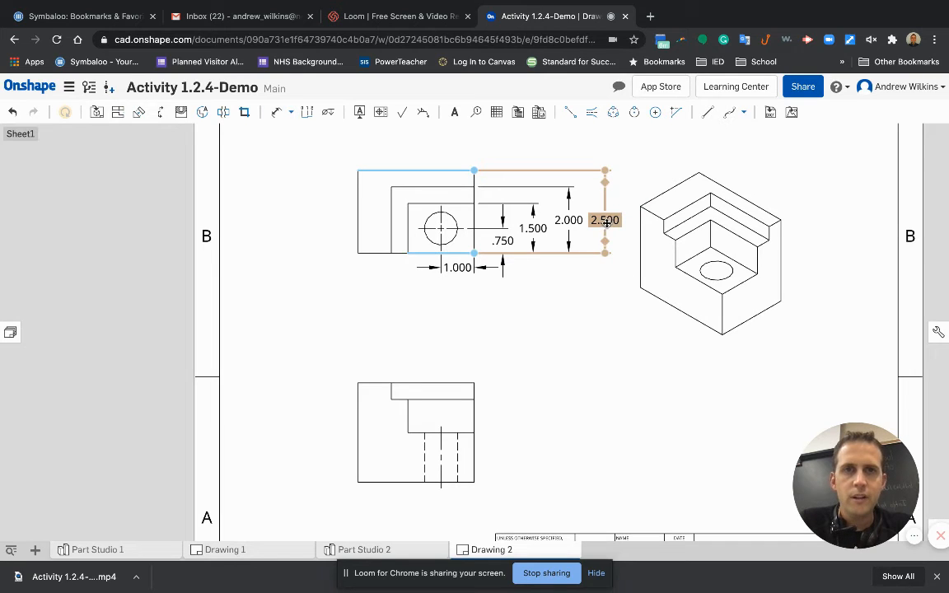
{"action": "left_click_drag", "start_coordinate": [607, 218], "coordinate": [607, 214]}
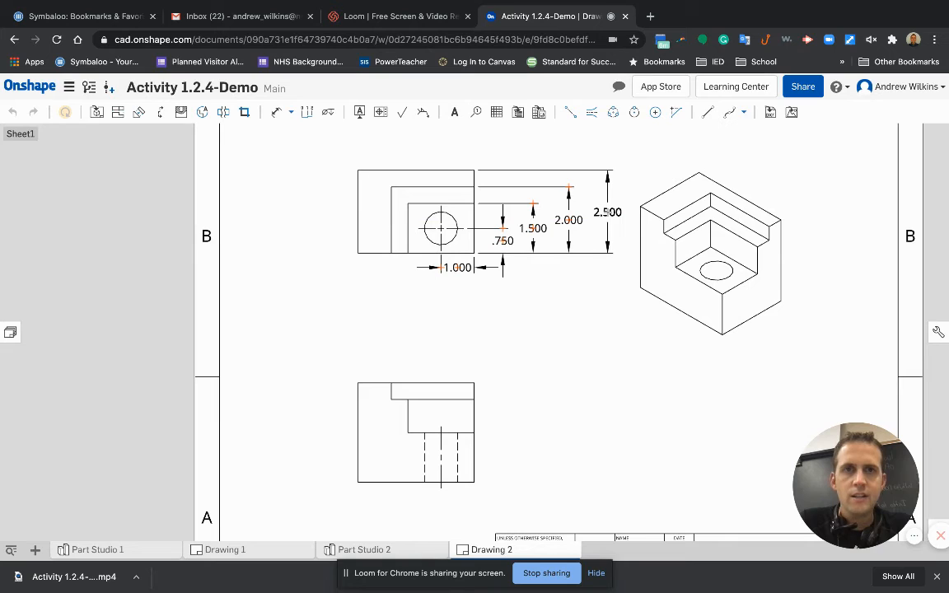
{"action": "left_click", "coordinate": [606, 216]}
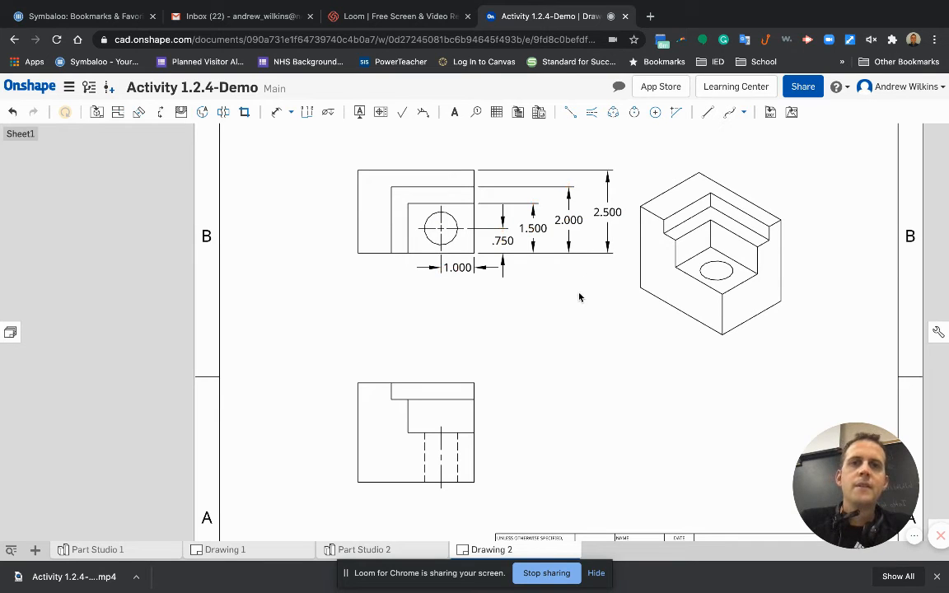
Step: Dimension the widths of the inner and outer steps from the top view's right edge, stacking them below the hole location dimension
{"action": "left_click", "coordinate": [277, 112]}
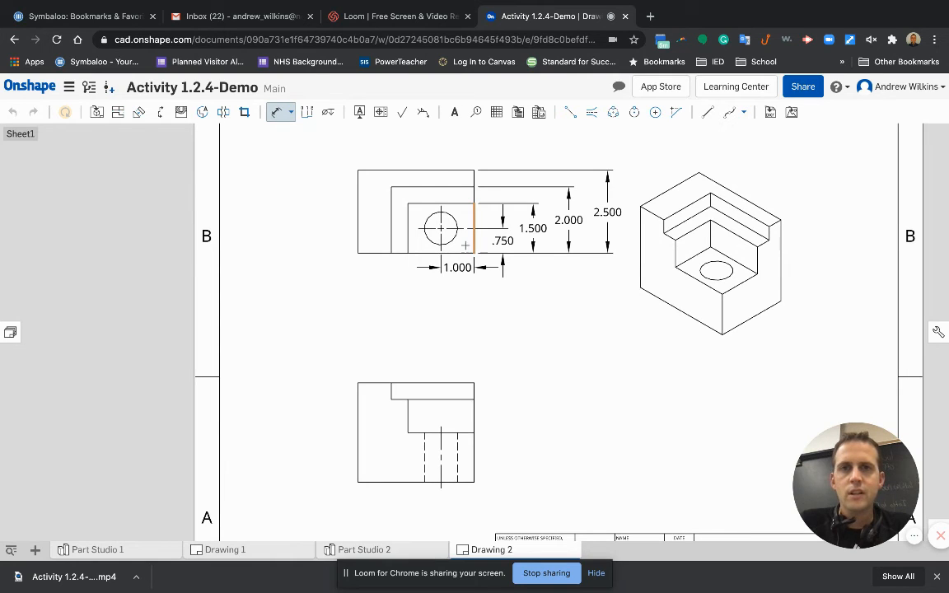
{"action": "left_click", "coordinate": [466, 245]}
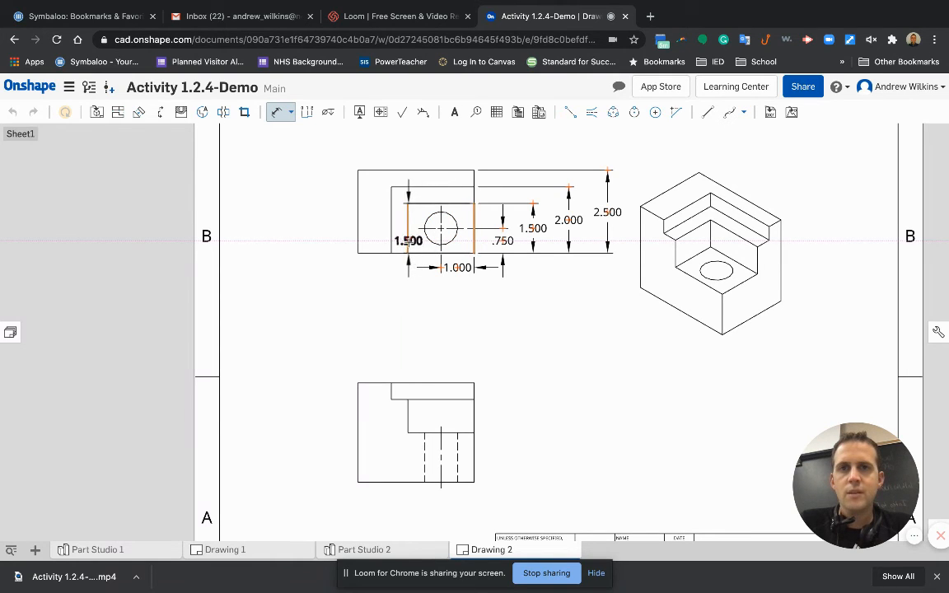
{"action": "left_click", "coordinate": [409, 240]}
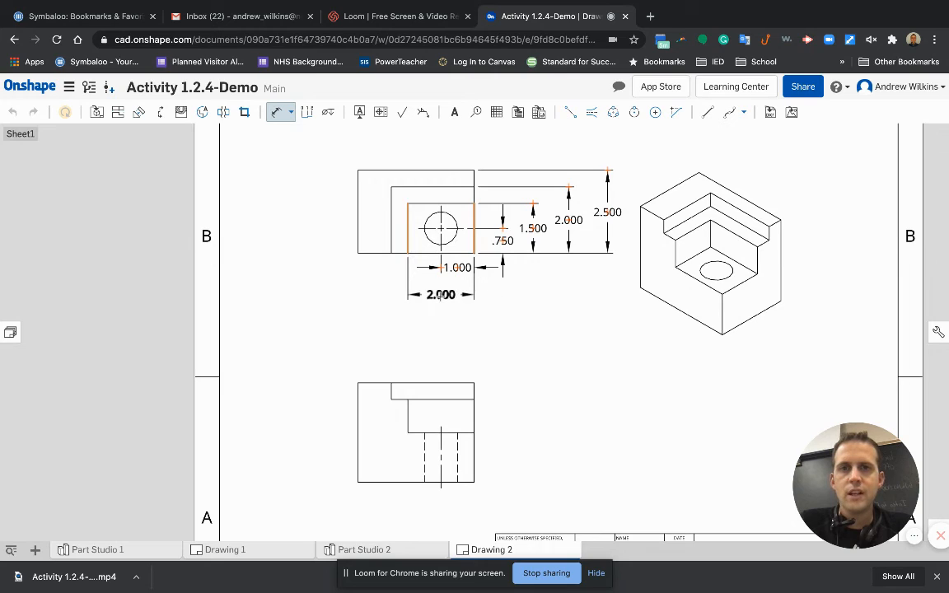
{"action": "left_click", "coordinate": [441, 297]}
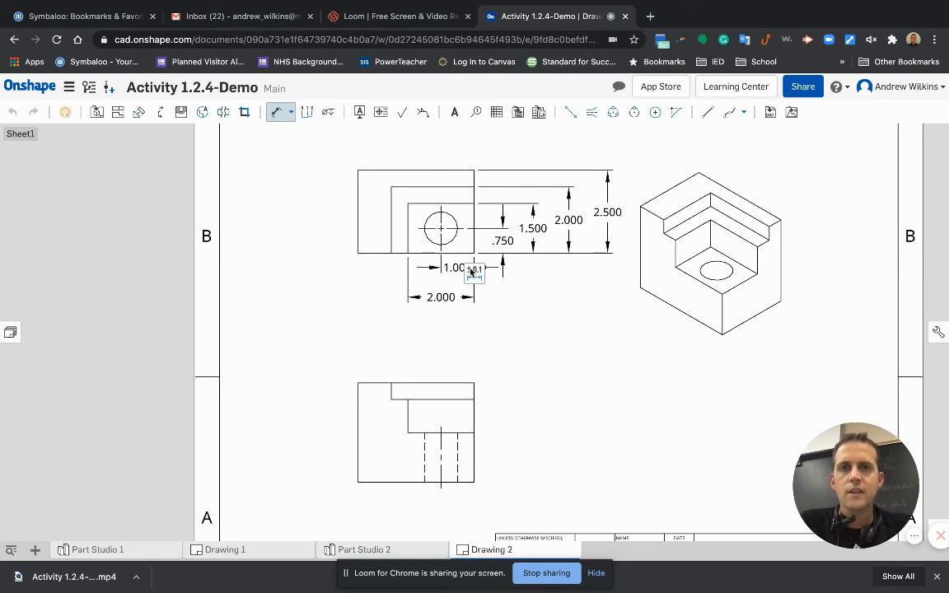
{"action": "key", "text": "d"}
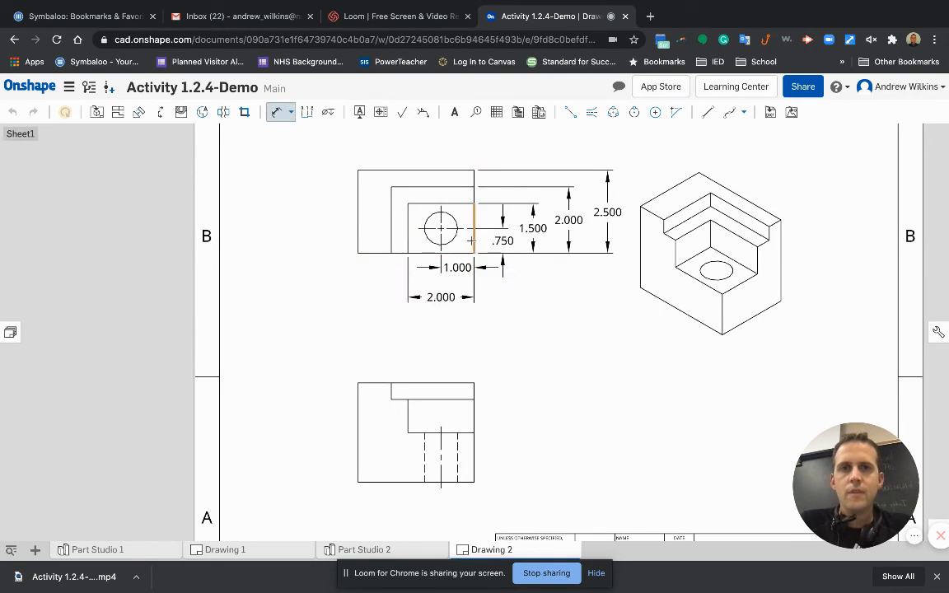
{"action": "left_click", "coordinate": [472, 239]}
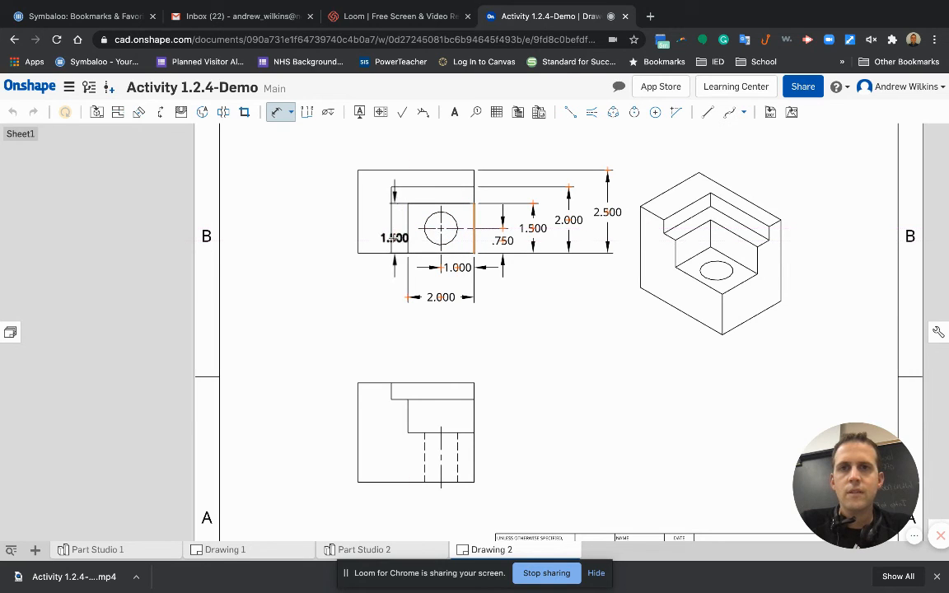
{"action": "left_click", "coordinate": [390, 239]}
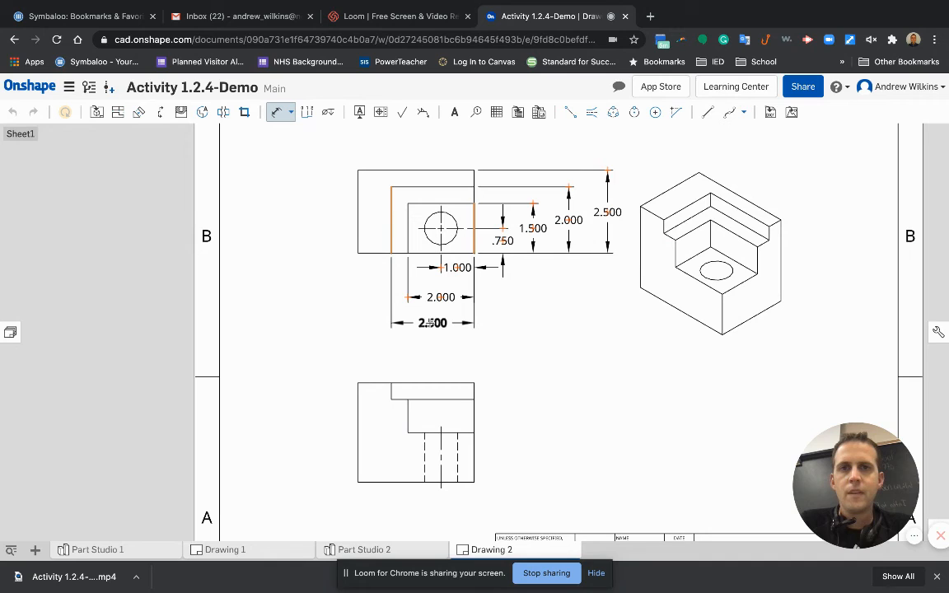
{"action": "left_click", "coordinate": [430, 322]}
{"action": "key", "text": "Escape"}
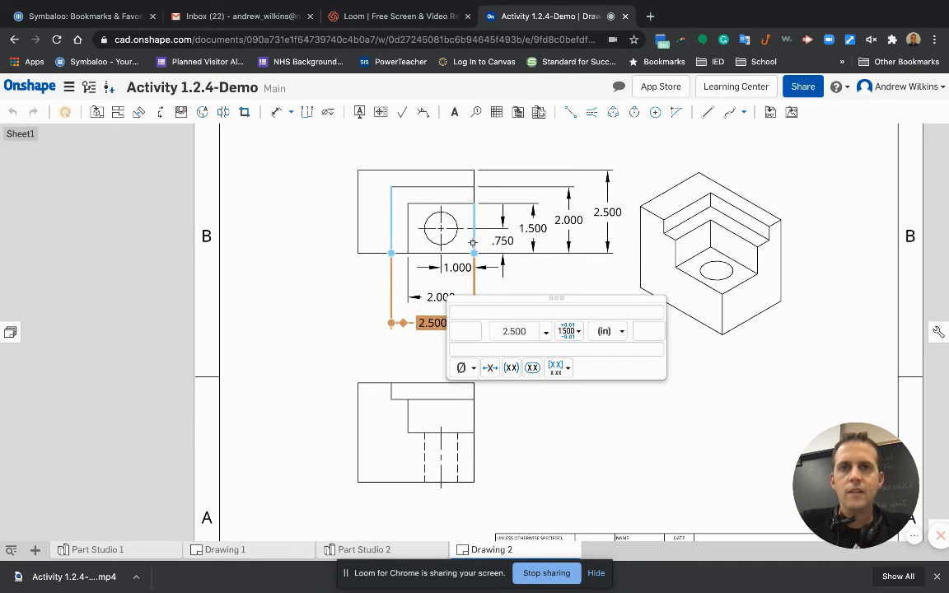
{"action": "key", "text": "Escape"}
Step: Dimension the block's overall width between the outer vertical edges, placed below the step width dimensions of the top view
{"action": "key", "text": "d"}
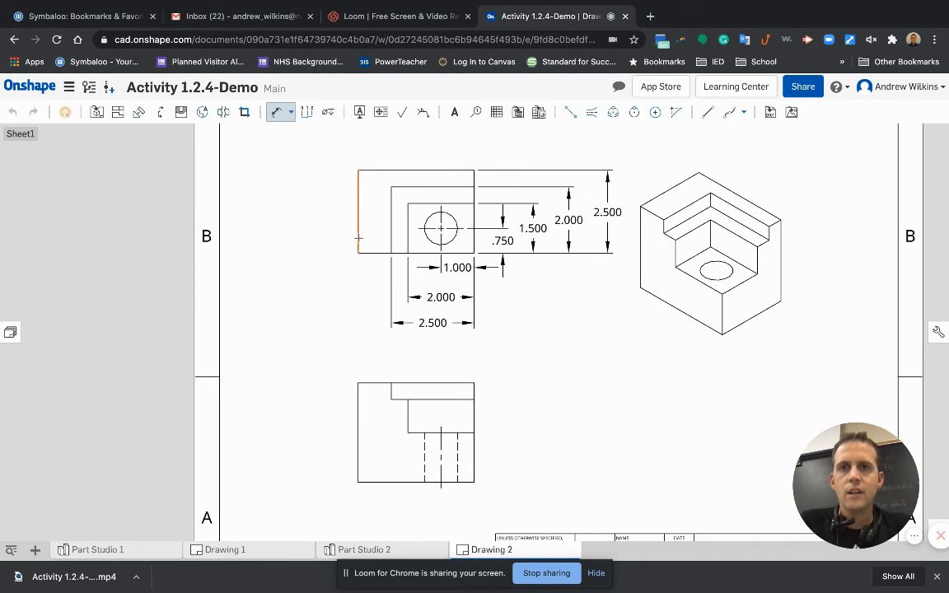
{"action": "left_click", "coordinate": [358, 238]}
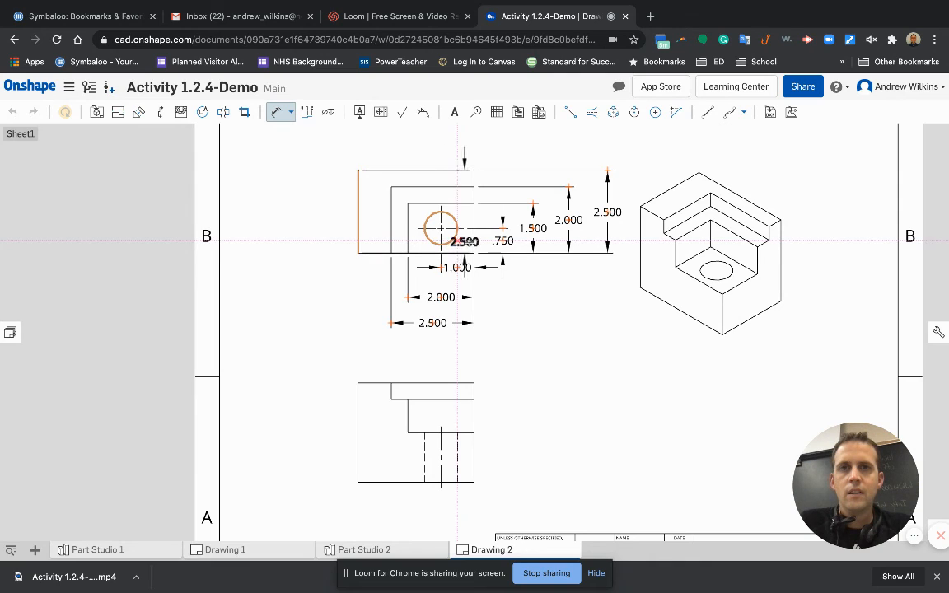
{"action": "left_click", "coordinate": [473, 240]}
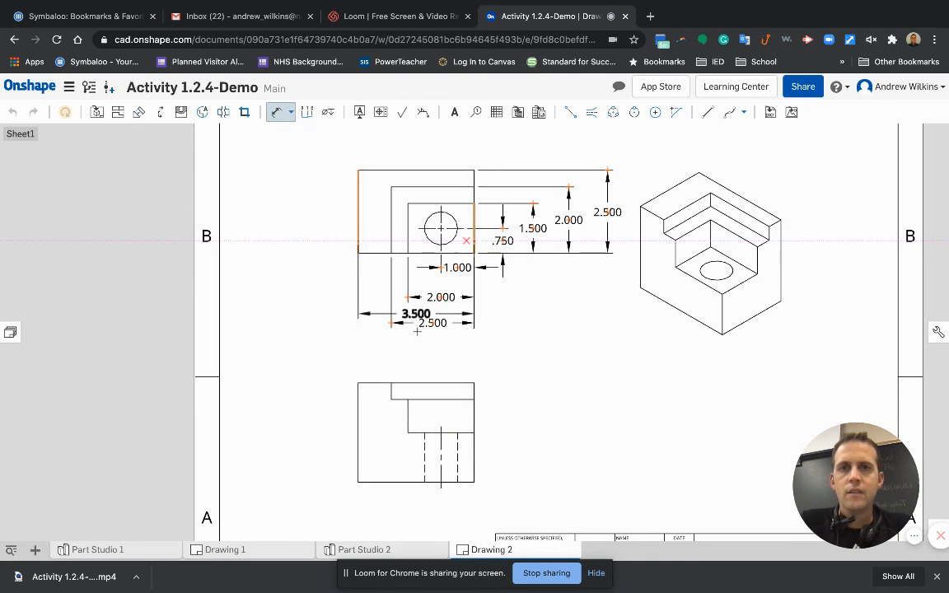
{"action": "left_click", "coordinate": [417, 349]}
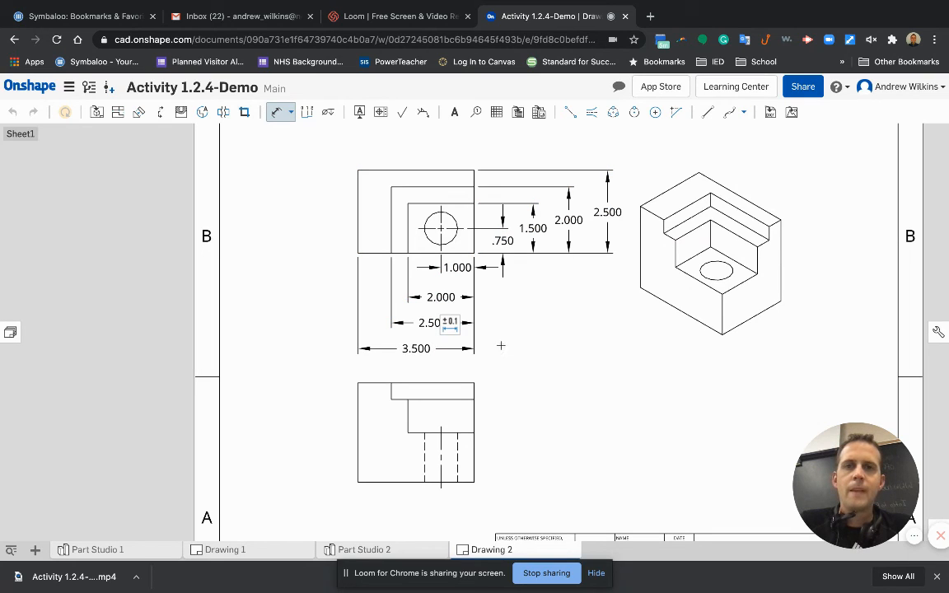
{"action": "key", "text": "Escape"}
{"action": "left_click", "coordinate": [416, 349]}
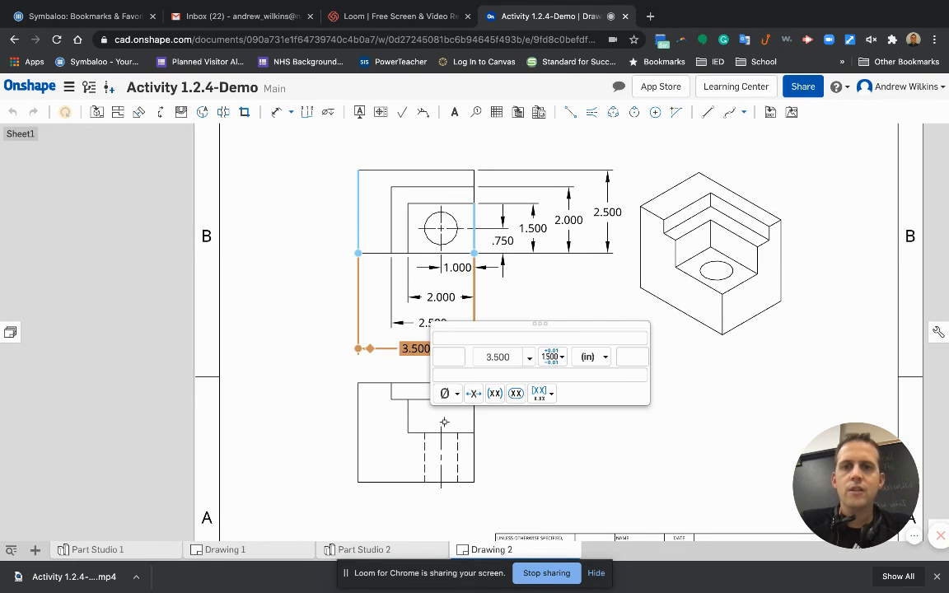
{"action": "key", "text": "d"}
{"action": "key", "text": "Escape"}
{"action": "left_click", "coordinate": [415, 349]}
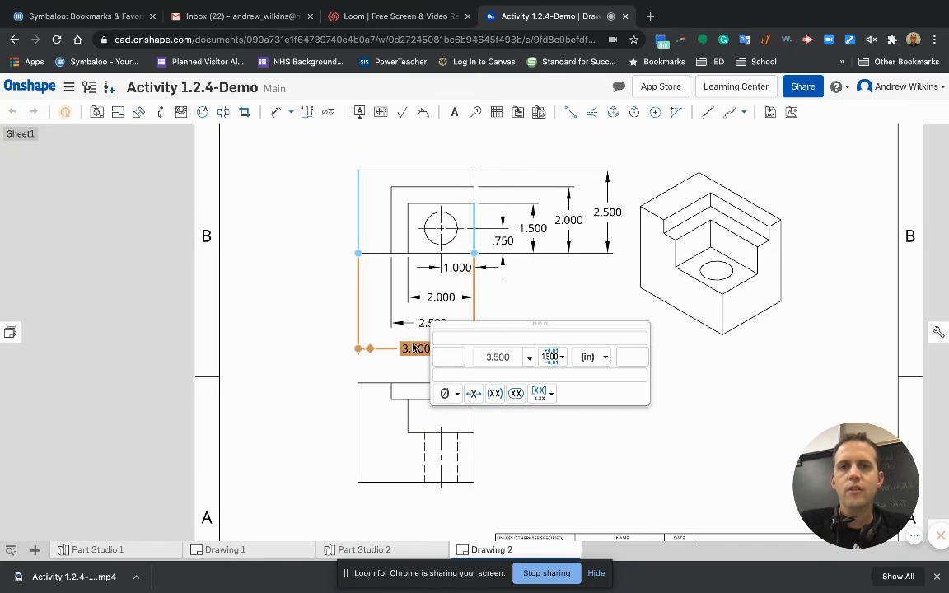
{"action": "key", "text": "d"}
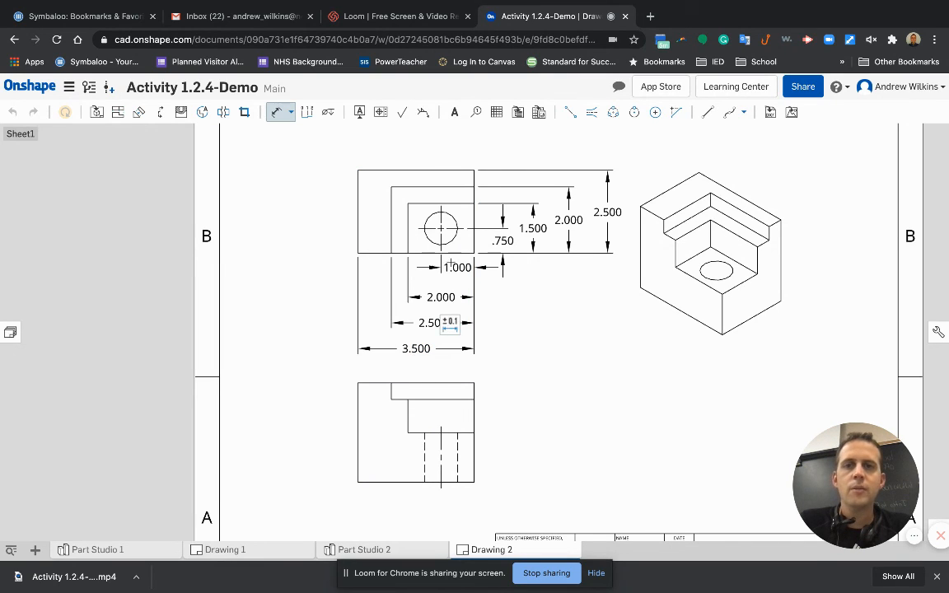
{"action": "key", "text": "Escape"}
{"action": "left_click", "coordinate": [416, 348]}
{"action": "key", "text": "Escape"}
{"action": "key", "text": "d"}
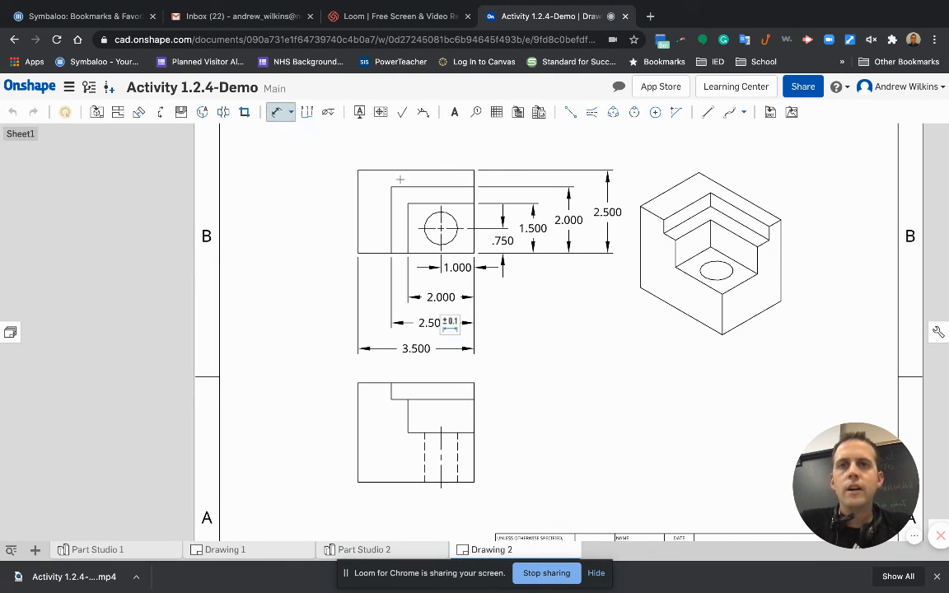
Step: Dimension the hole's diameter in the top view, placing the leader text above the view's upper-left edge
{"action": "left_click", "coordinate": [429, 218]}
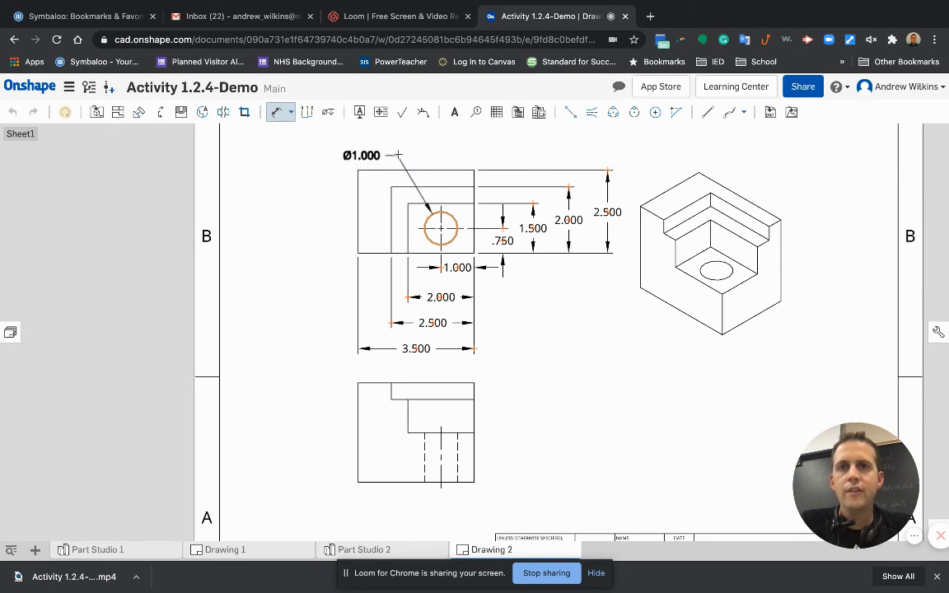
{"action": "left_click", "coordinate": [397, 155]}
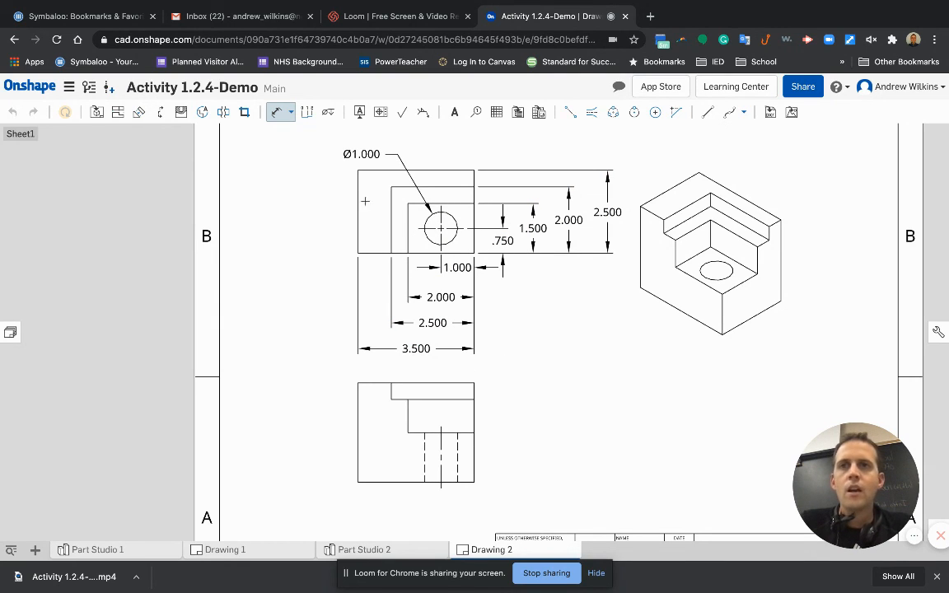
Step: Dimension the vertical depths of the upper and lower steps from the front view's top edge, placing them progressively farther right of the view
{"action": "left_click", "coordinate": [456, 383]}
{"action": "left_click", "coordinate": [457, 400]}
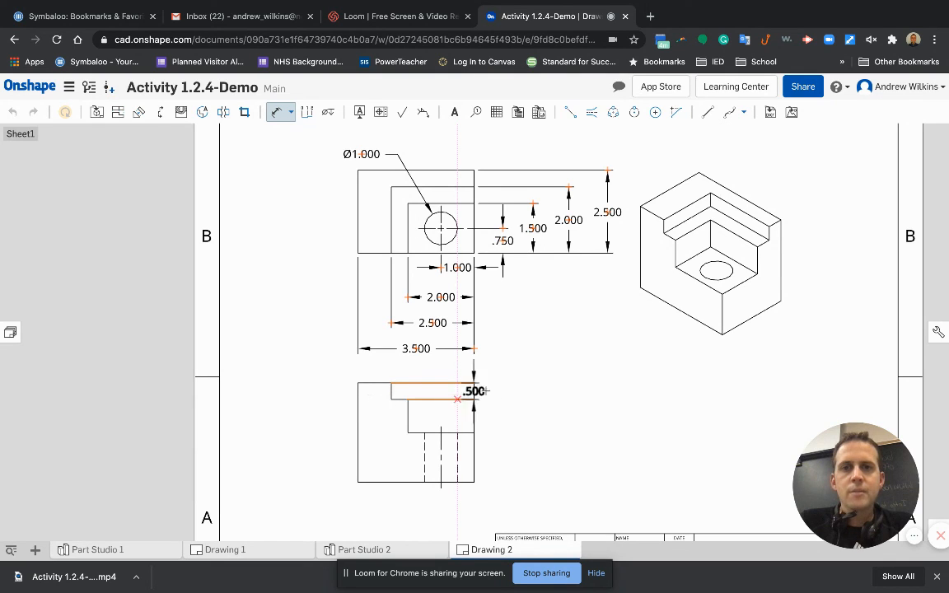
{"action": "left_click", "coordinate": [493, 391]}
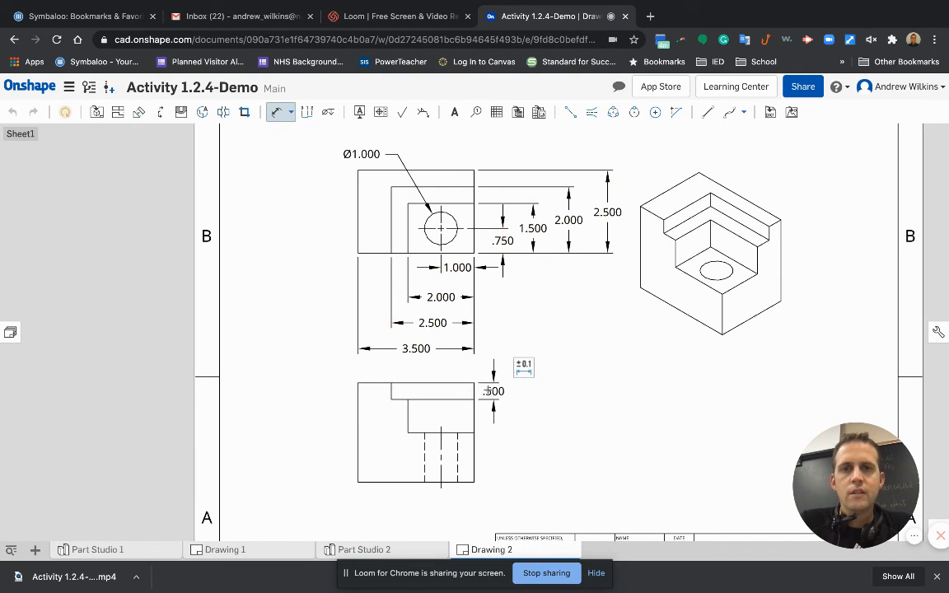
{"action": "left_click", "coordinate": [459, 383]}
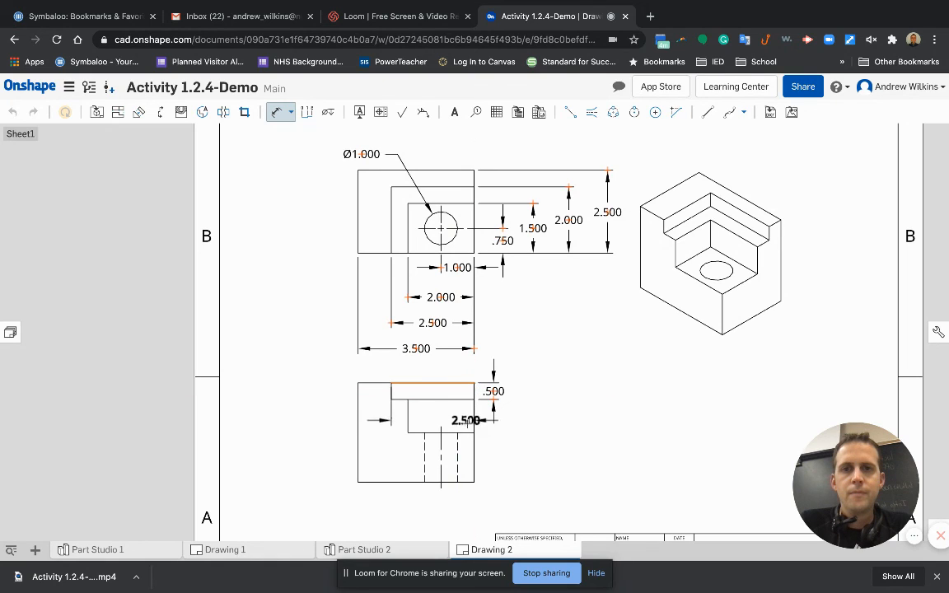
{"action": "left_click", "coordinate": [458, 433]}
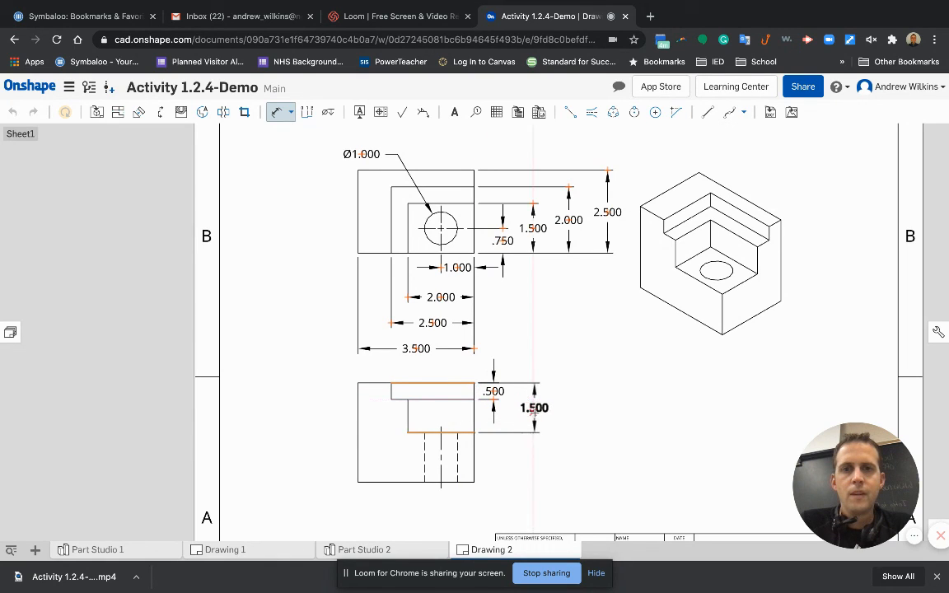
{"action": "left_click", "coordinate": [534, 410]}
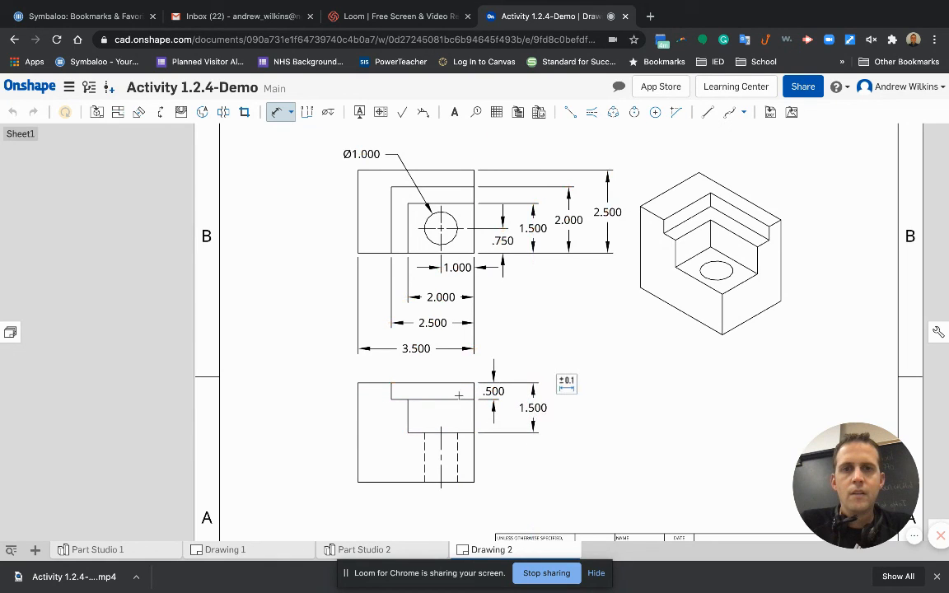
Step: Dimension the block's overall height between the front view's top and bottom edges, placed outside the step depth dimensions
{"action": "left_click", "coordinate": [453, 383]}
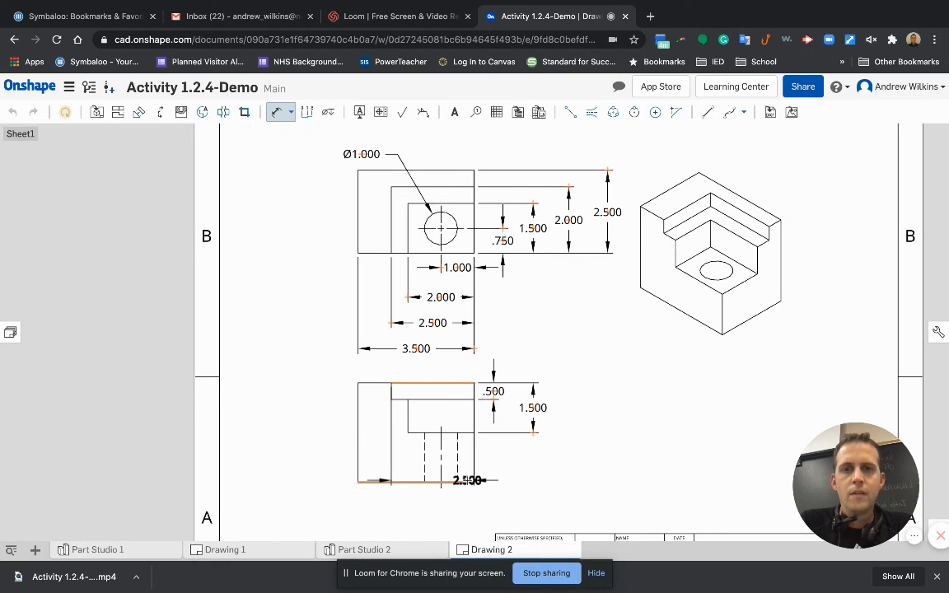
{"action": "left_click", "coordinate": [467, 480]}
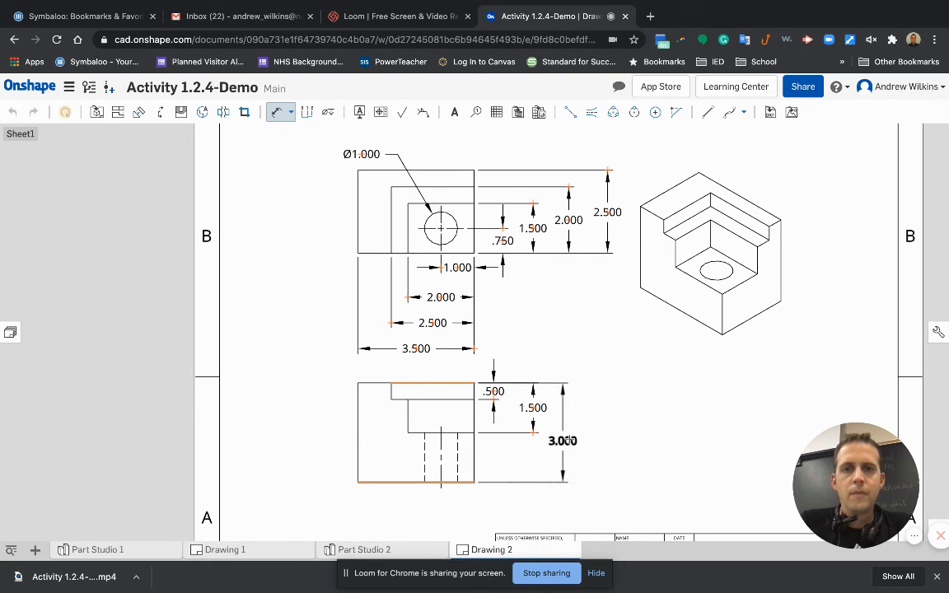
{"action": "left_click", "coordinate": [576, 437]}
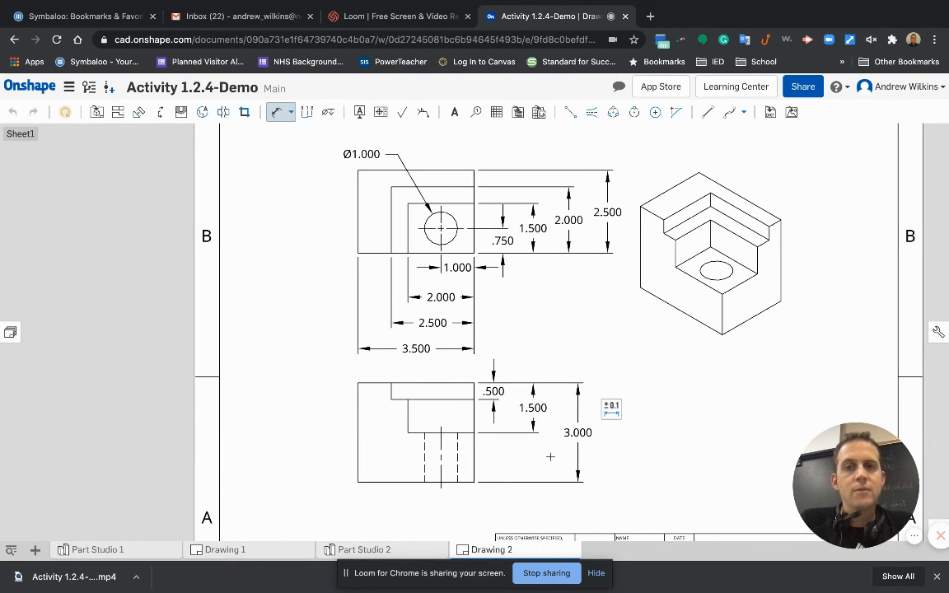
{"action": "scroll", "coordinate": [620, 387], "scroll_direction": "down", "scroll_amount": 2}
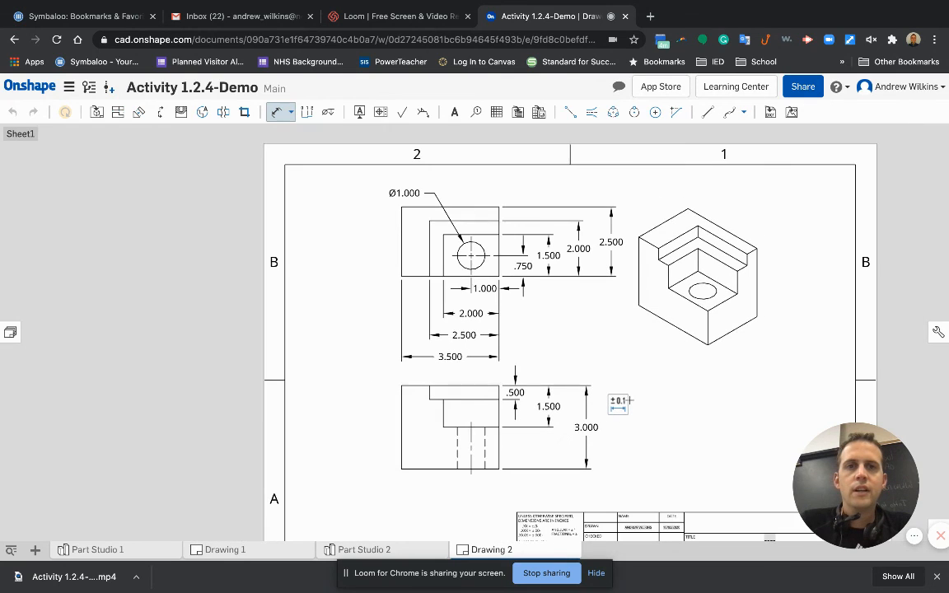
{"action": "scroll", "coordinate": [620, 386], "scroll_direction": "up", "scroll_amount": 1}
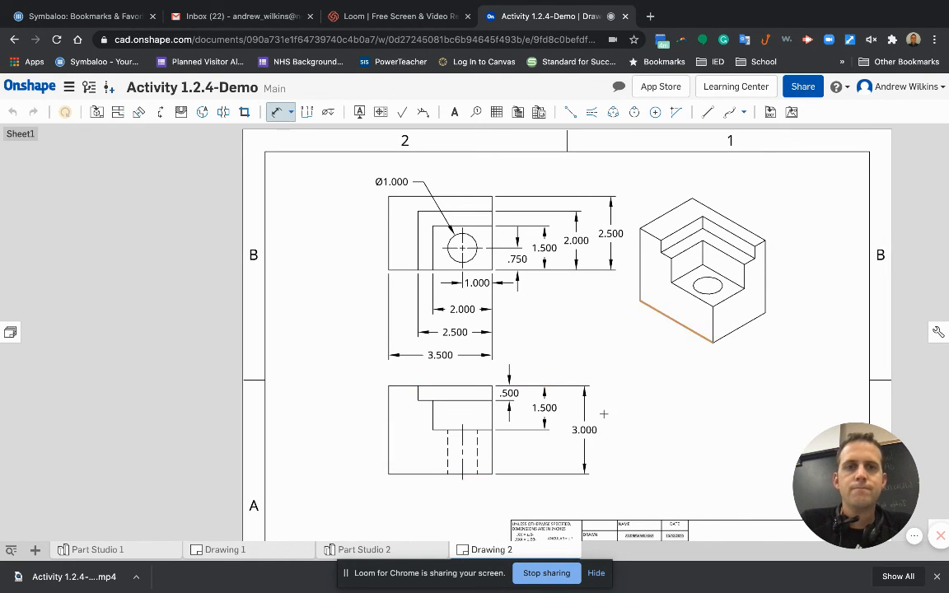